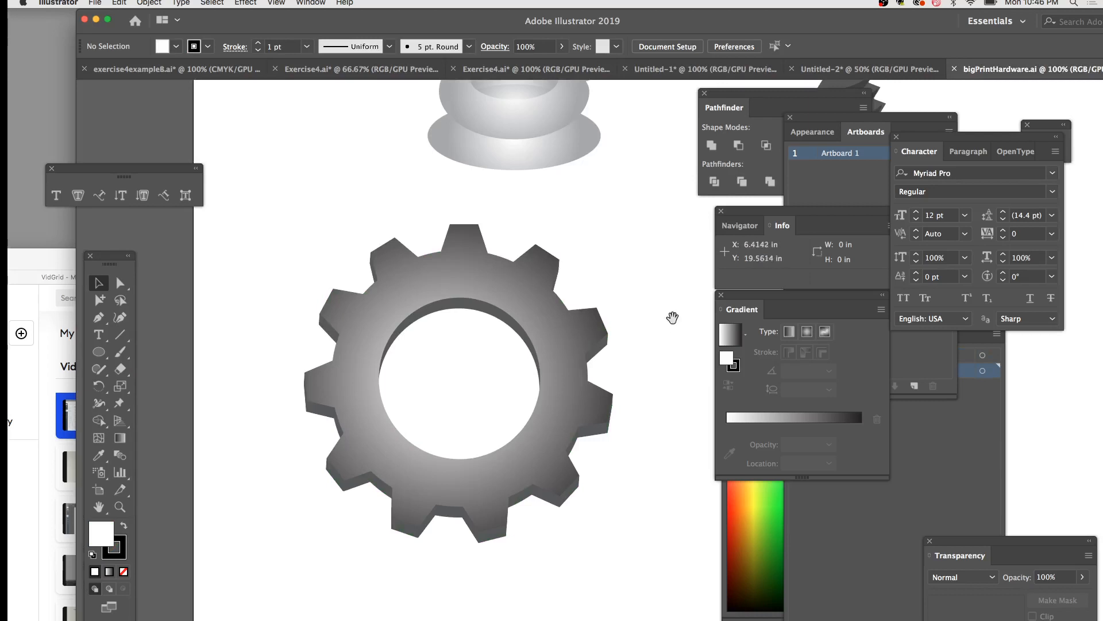
Examine the gear illustrations in the bigPrintHardware.ai document
drag(672, 317, 340, 465)
drag(578, 232, 366, 458)
drag(592, 207, 295, 283)
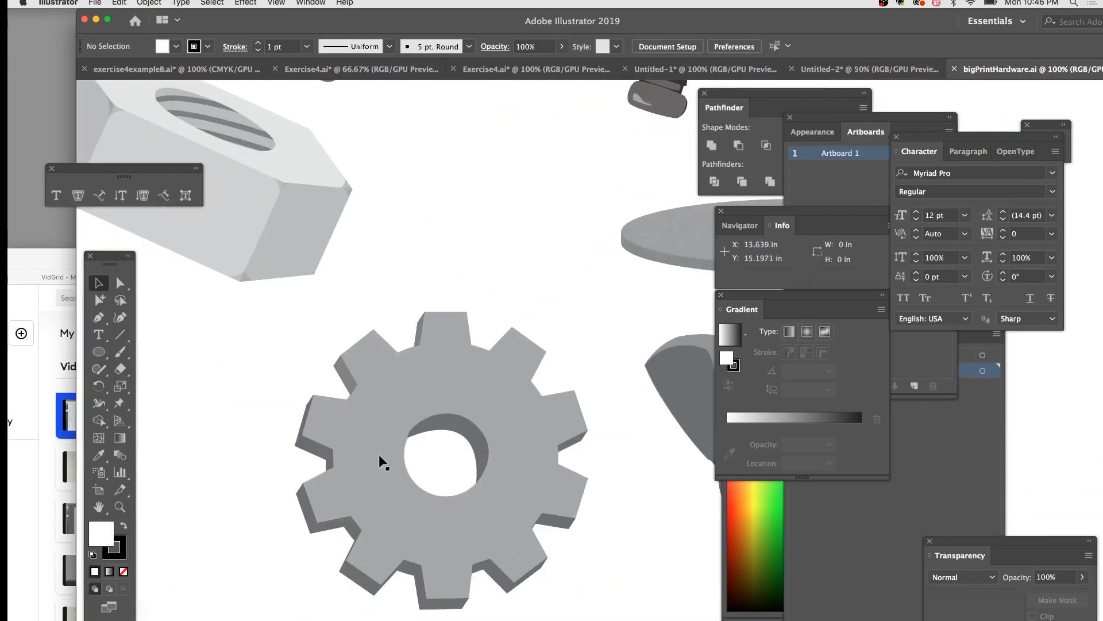
key(space)
drag(567, 195, 386, 271)
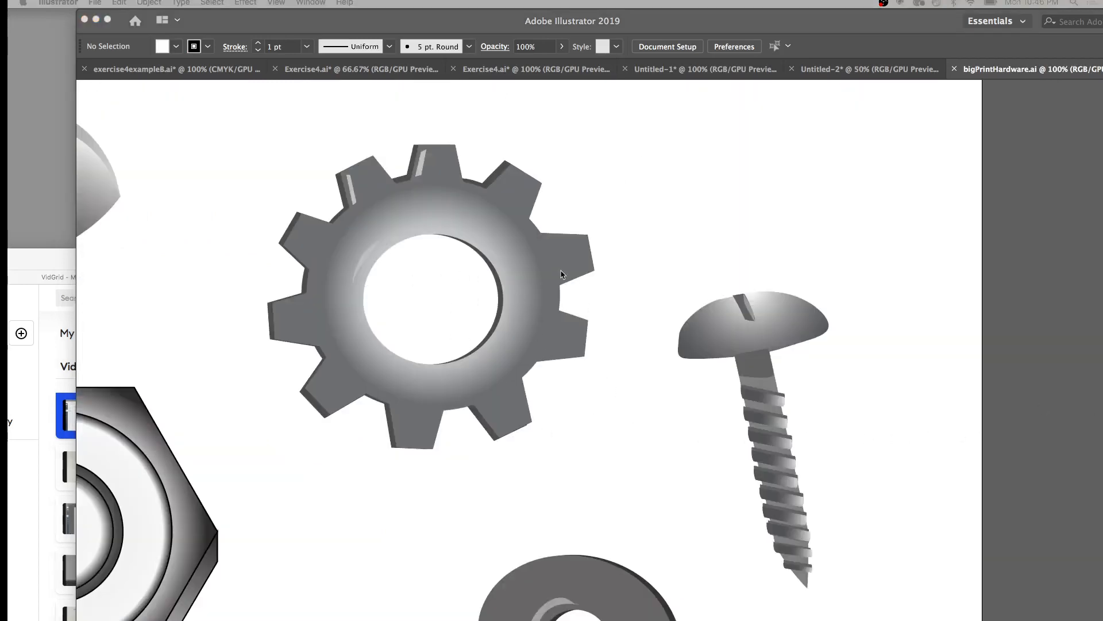
click(726, 77)
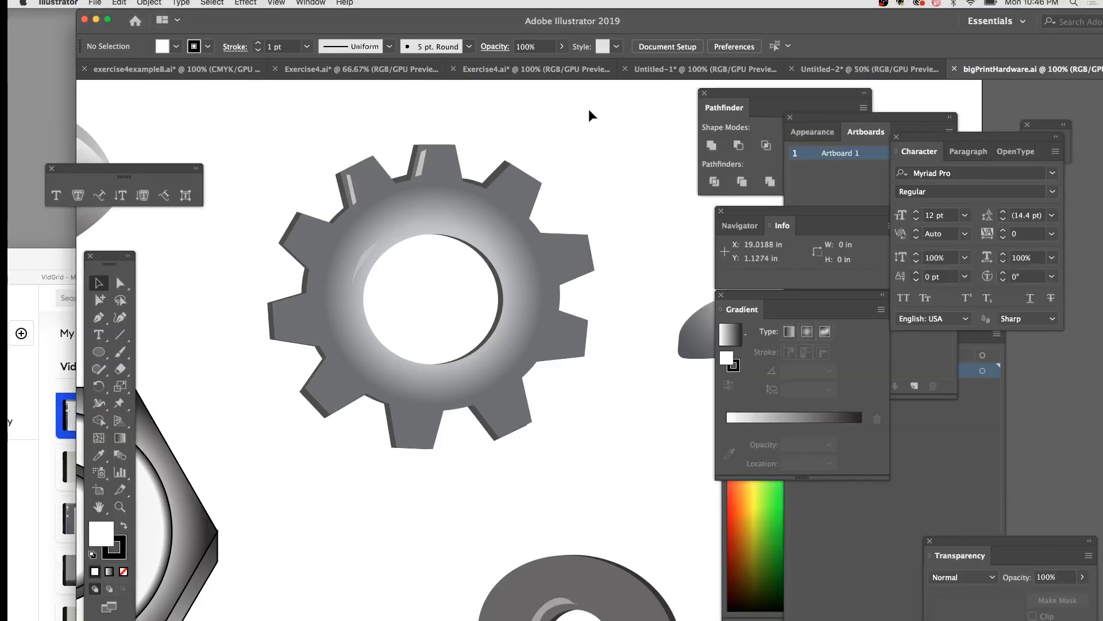
Switch to the Untitled-1 document and delete the green circle at the guide intersection
click(675, 70)
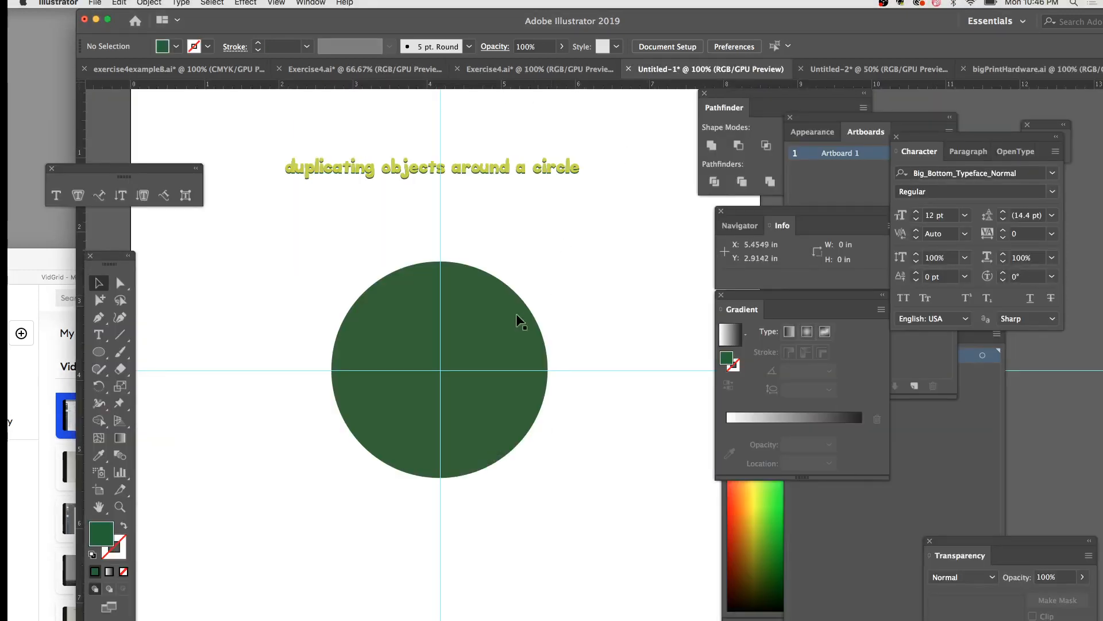
click(501, 328)
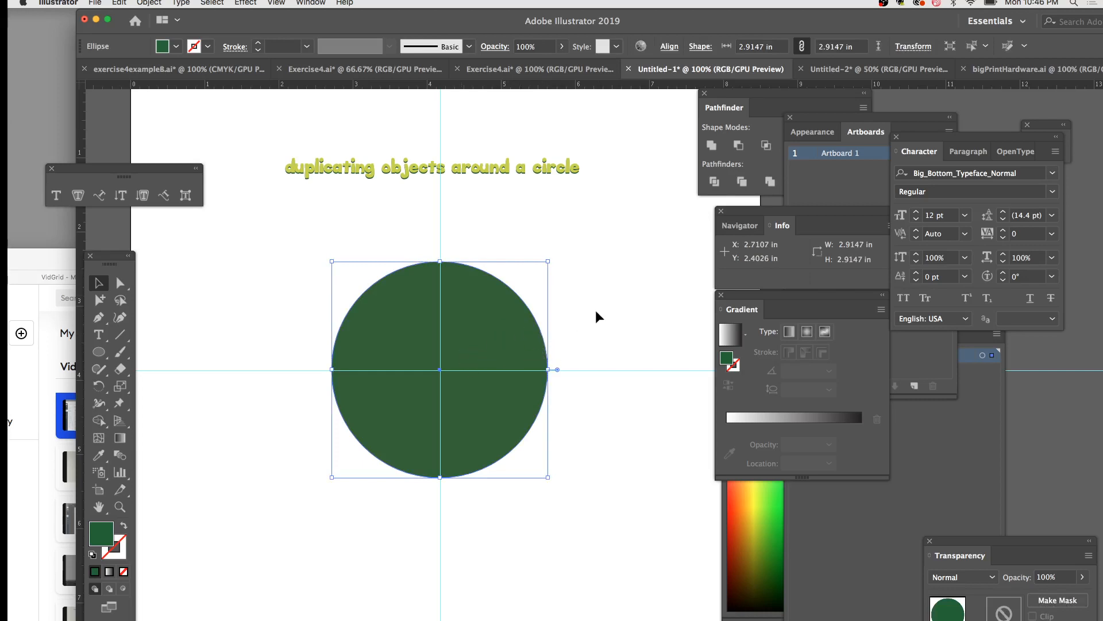
click(595, 315)
click(521, 327)
key(Delete)
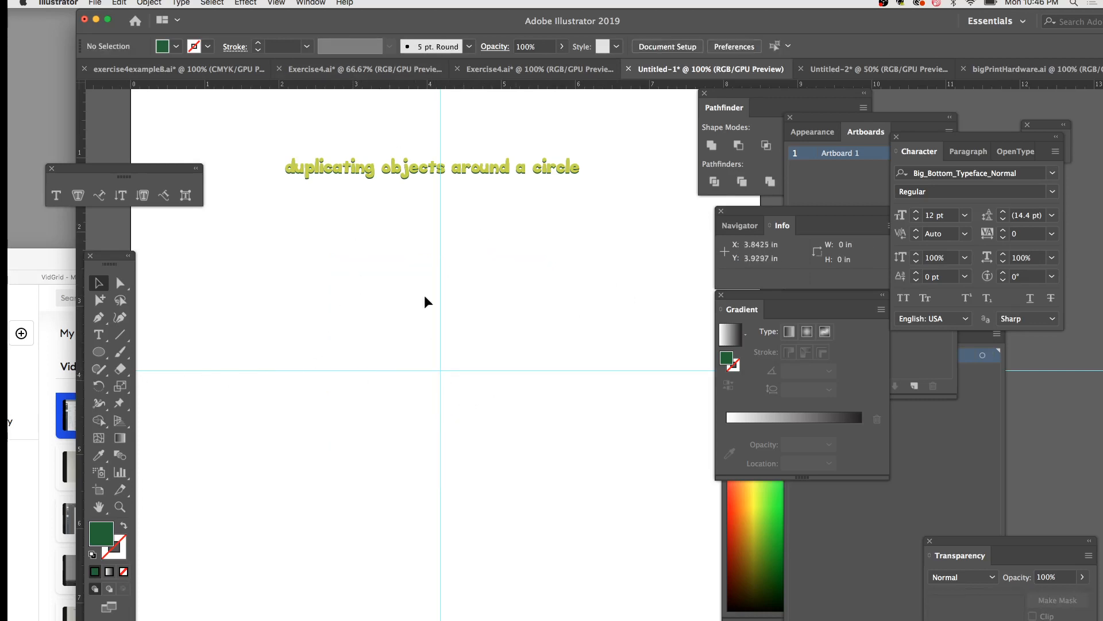
click(99, 352)
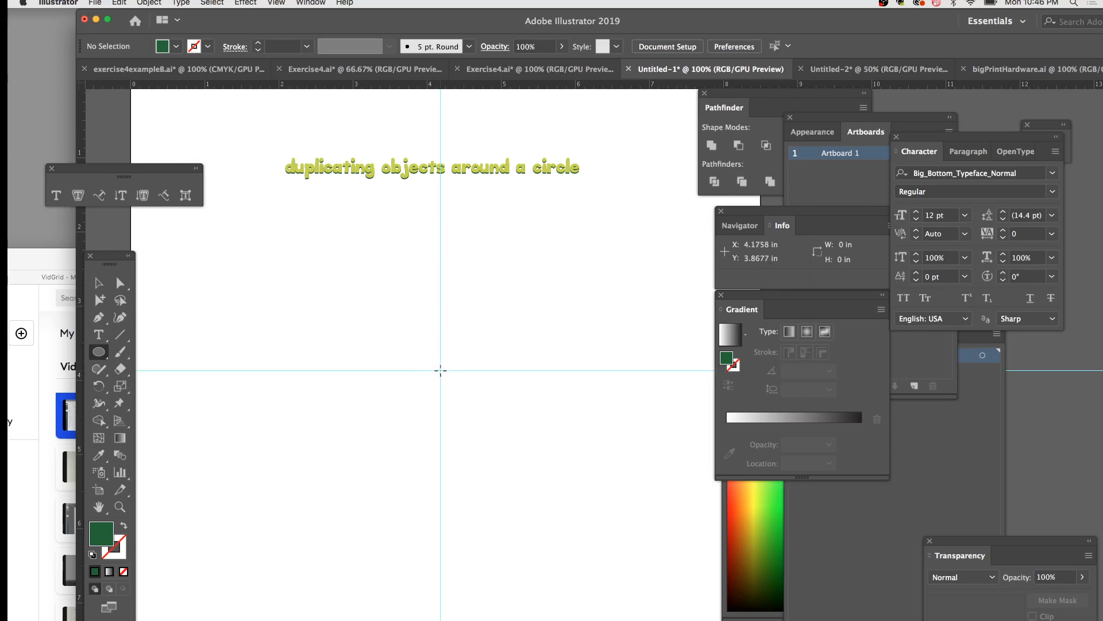
drag(443, 370, 444, 371)
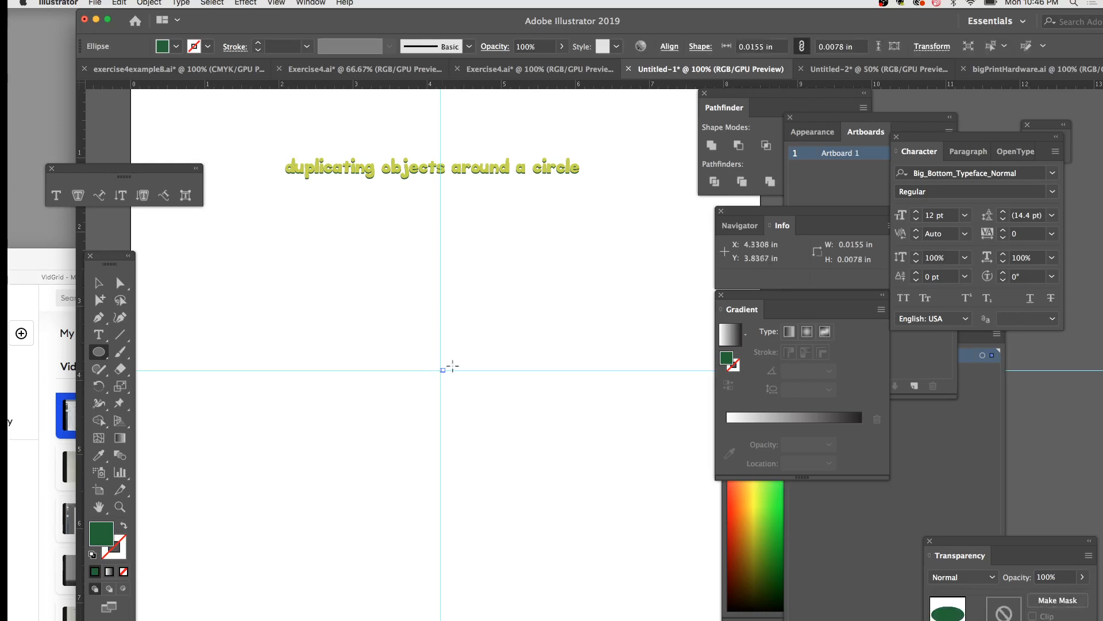
key(z)
key(super+z)
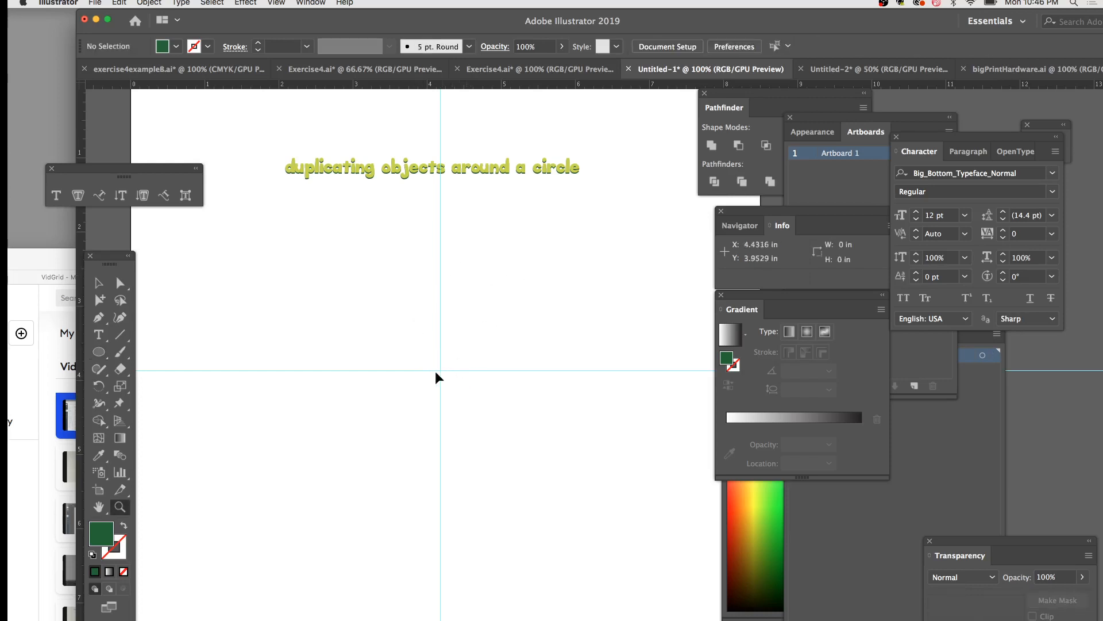
Draw a green circle about 2.33 in in diameter, centred on the intersection of the two guides, and deselect it
key(l)
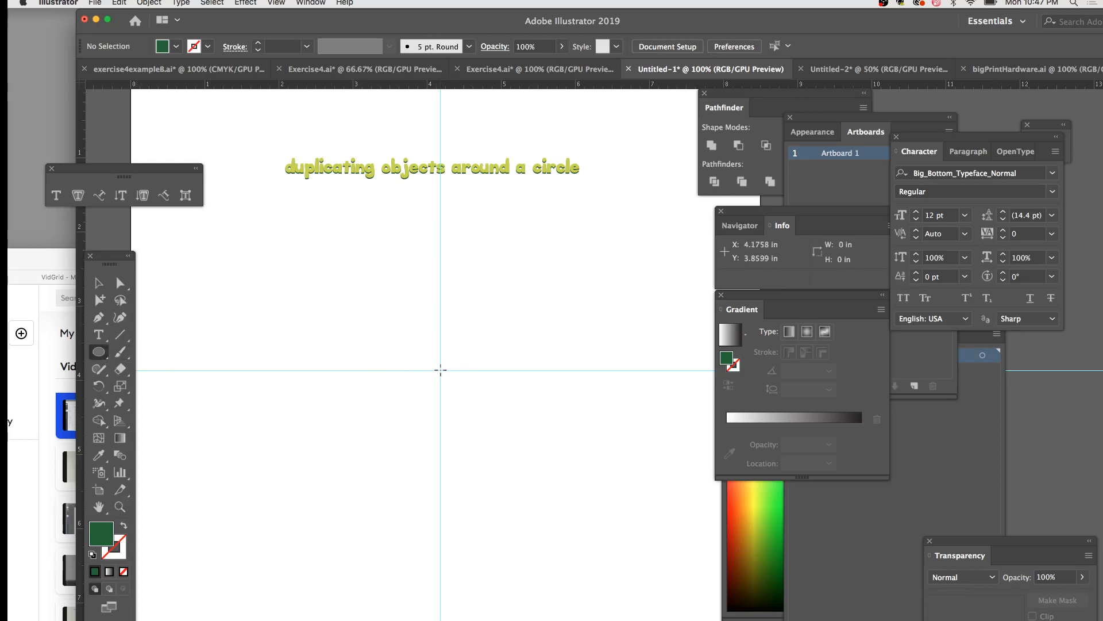
mouse_move(440, 371)
mouse_down()
mouse_move(525, 333)
mouse_move(537, 339)
mouse_up()
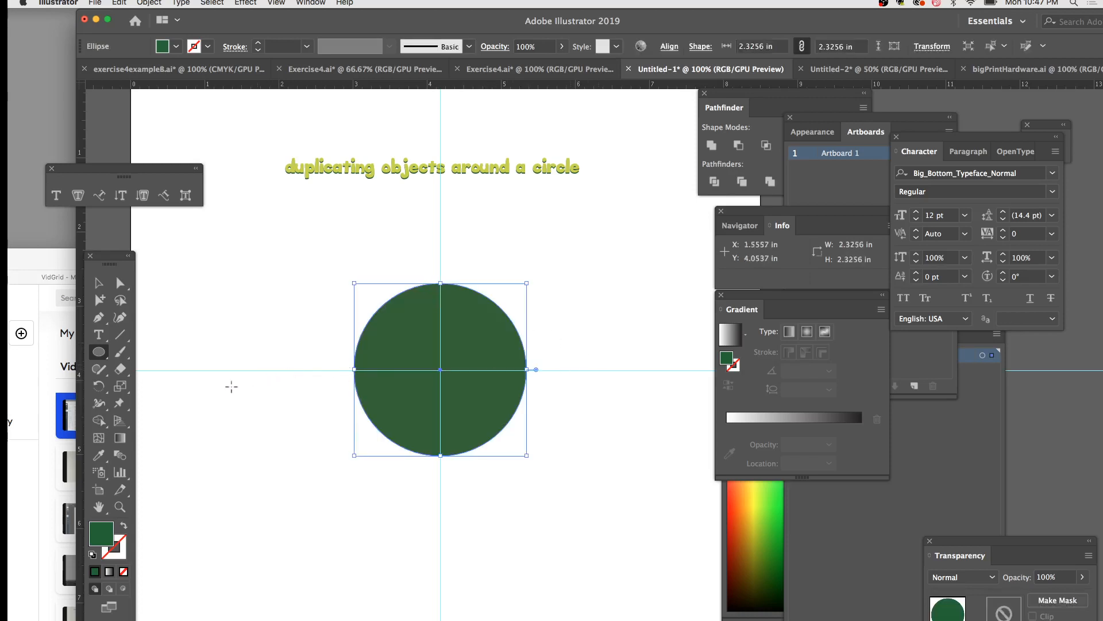
click(98, 282)
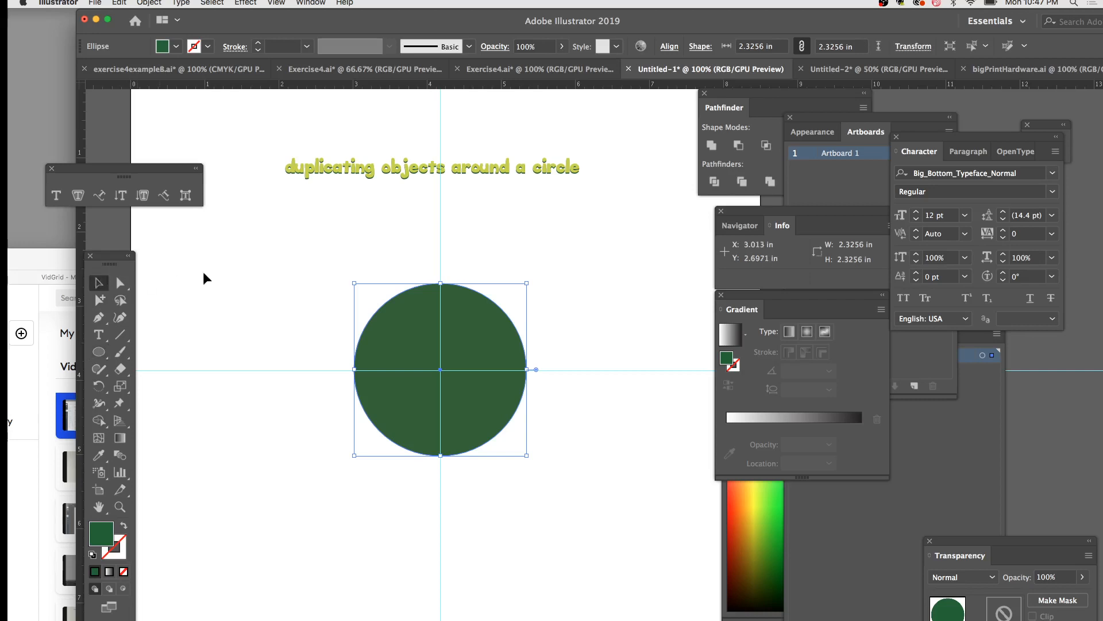
click(341, 270)
Draw a green square about 0.5 in wide, centred on the vertical guide and overlapping the circle's upper edge
super+click(462, 345)
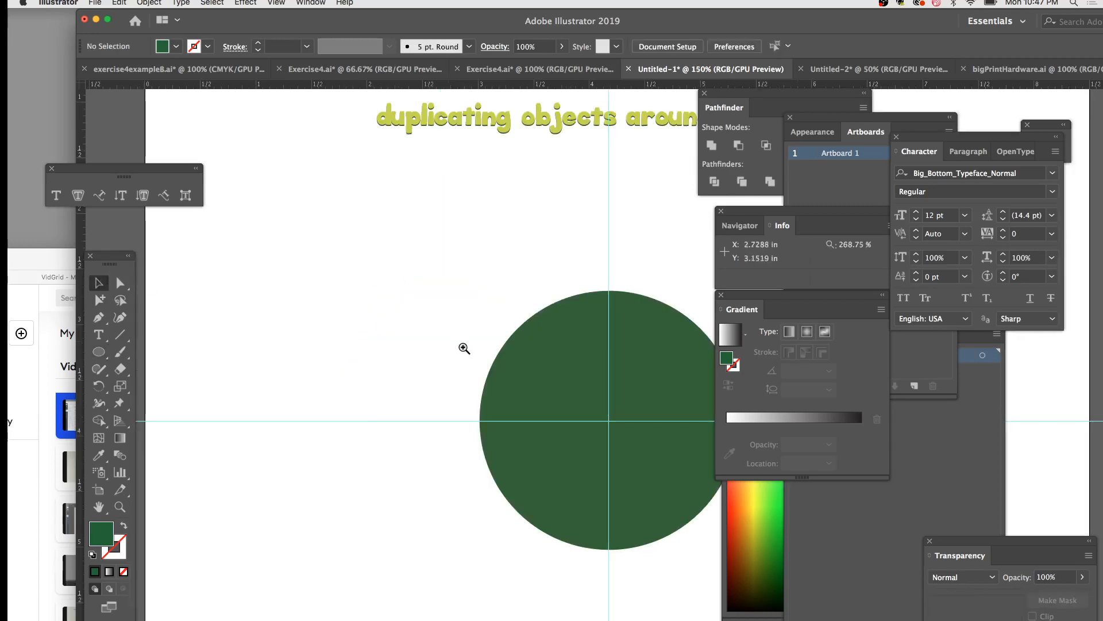
super+click(486, 357)
drag(617, 381, 260, 332)
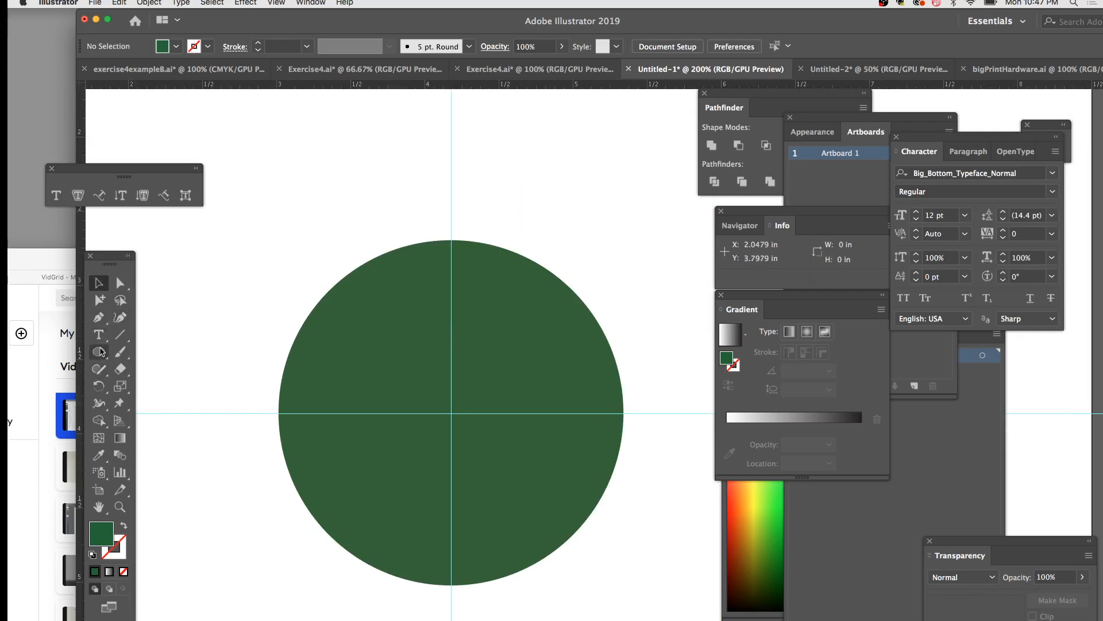
drag(100, 351, 144, 355)
key(Tab)
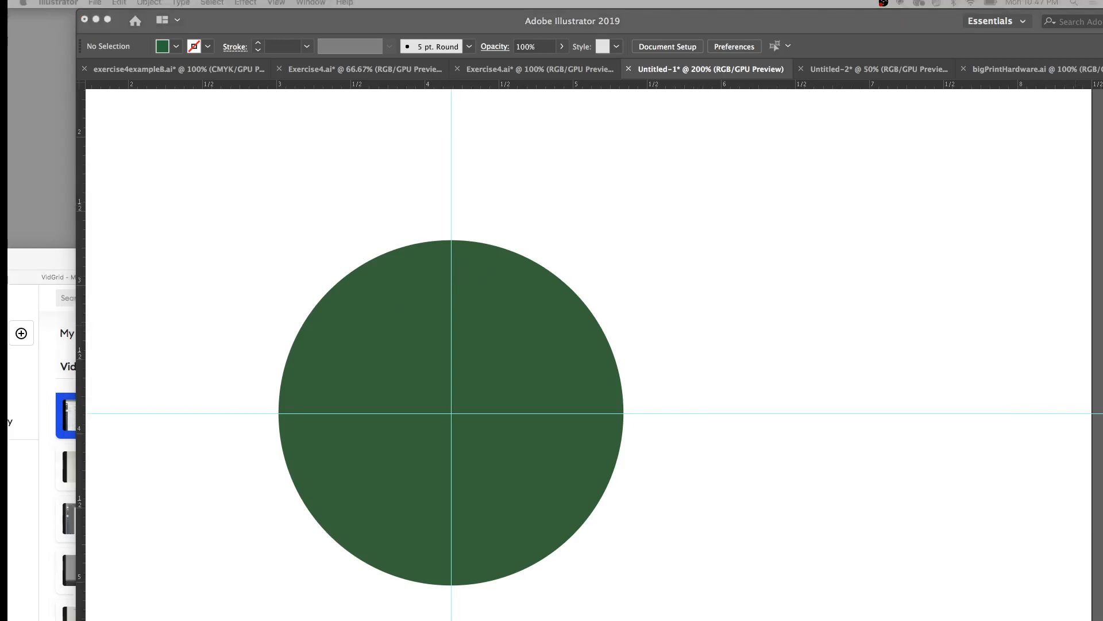
key(Tab)
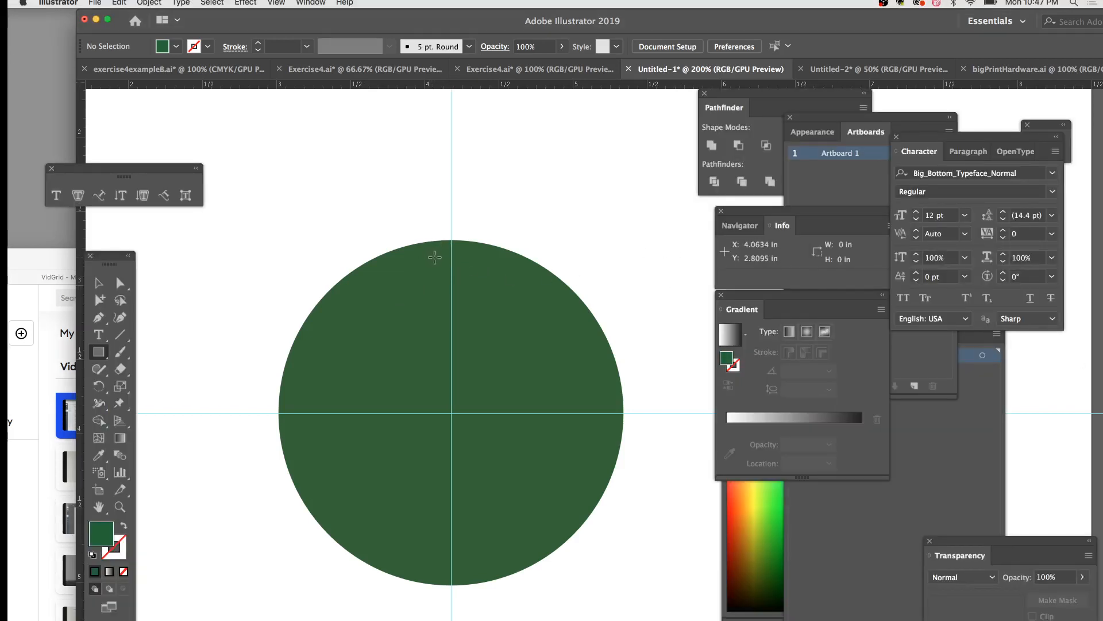
drag(452, 259, 489, 221)
click(99, 282)
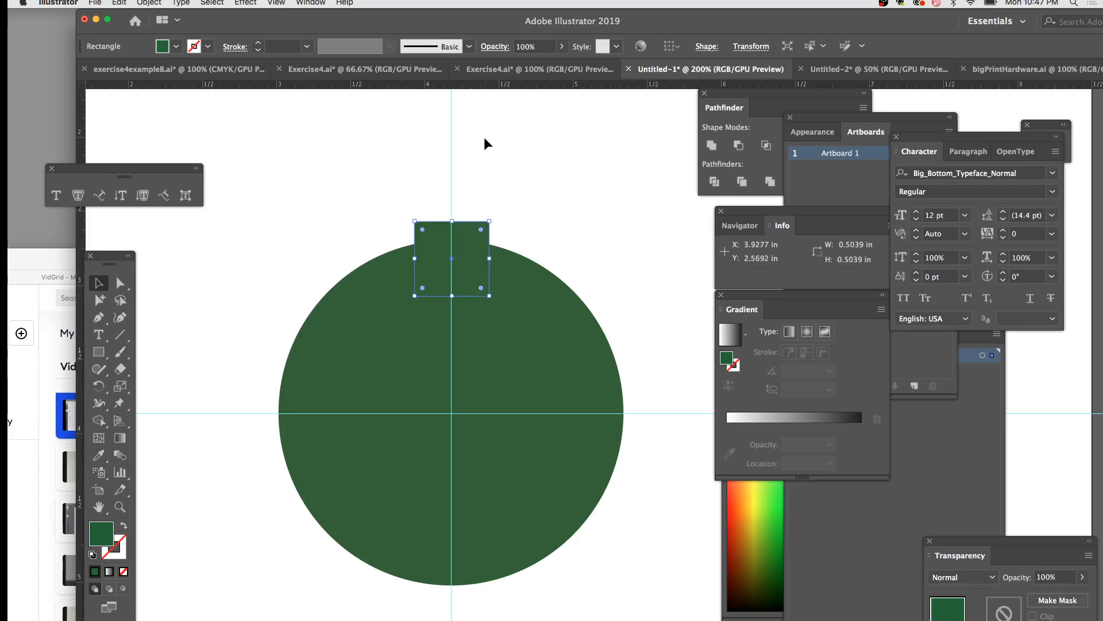
Nudge the square upward along the vertical guide until about two-thirds of it protrudes above the circle, and deselect it
key(Up)
key(Up)
key(Up)
key(Up)
key(Up)
key(Up)
key(Up)
key(Up)
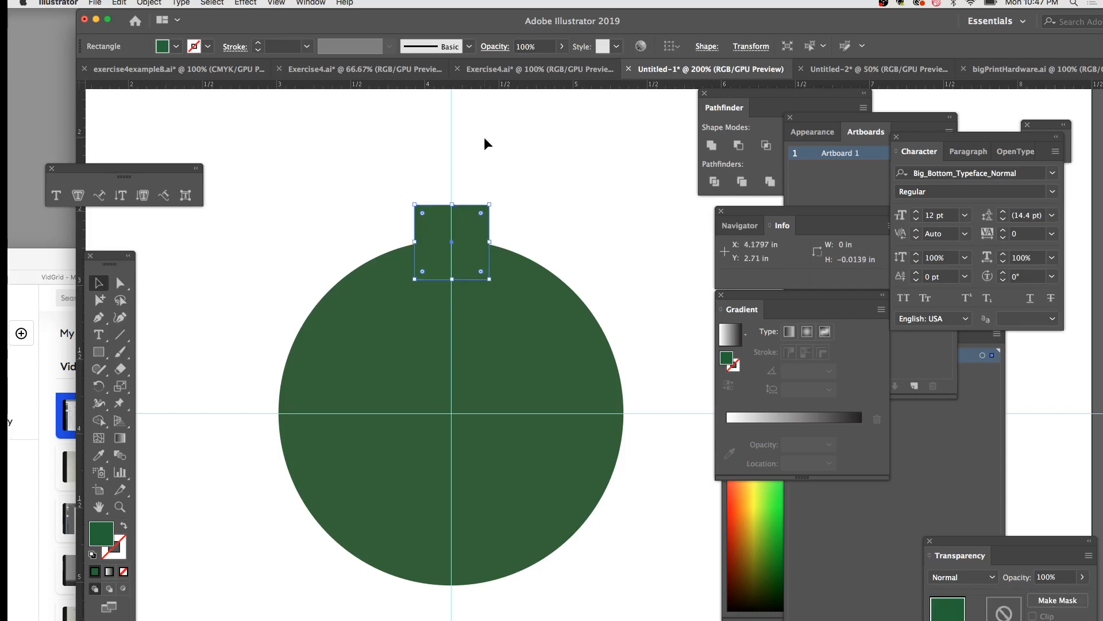
key(Up)
key(Up)
key(Up)
key(Up)
key(Up)
key(Up)
key(Up)
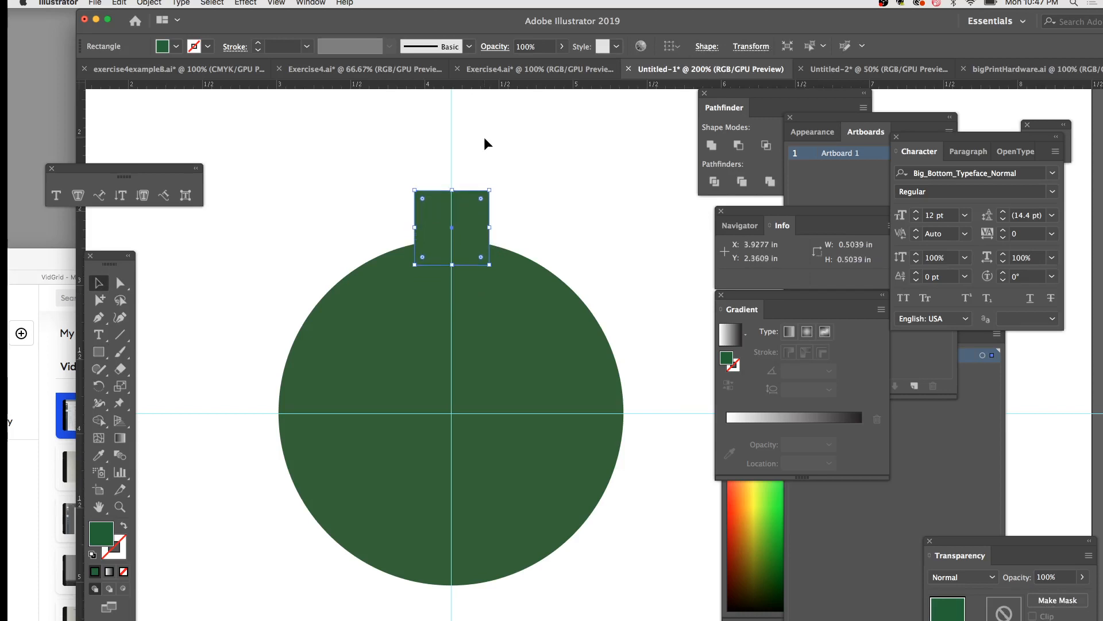
click(577, 151)
Try nudging the square one increment left relative to the vertical guide, and move it back
click(473, 202)
super+click(463, 218)
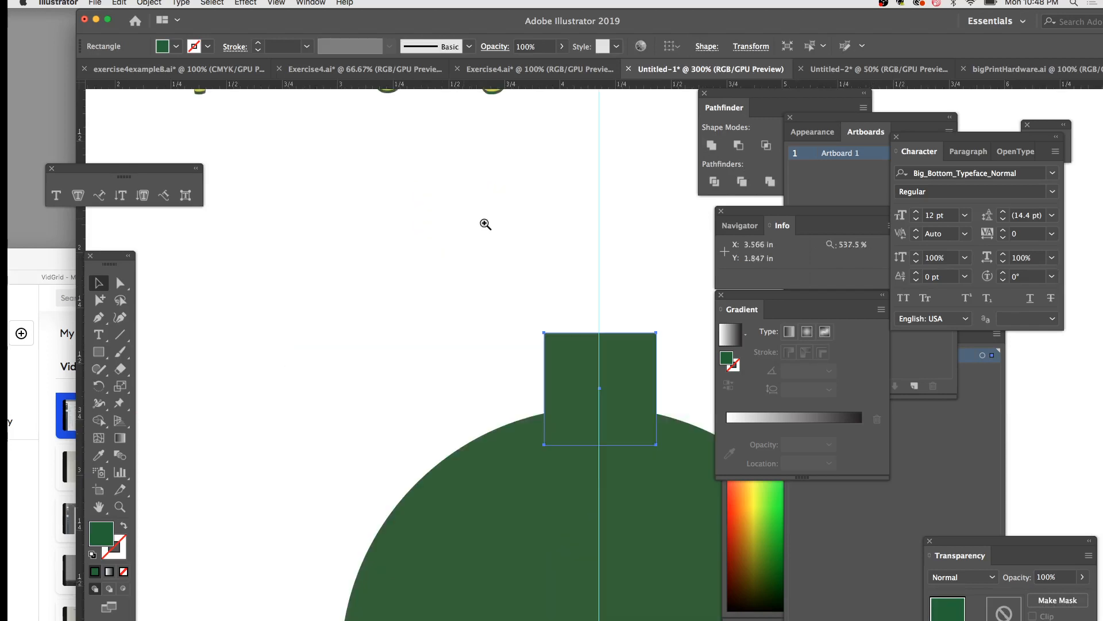
key(super+equal)
key(super+equal)
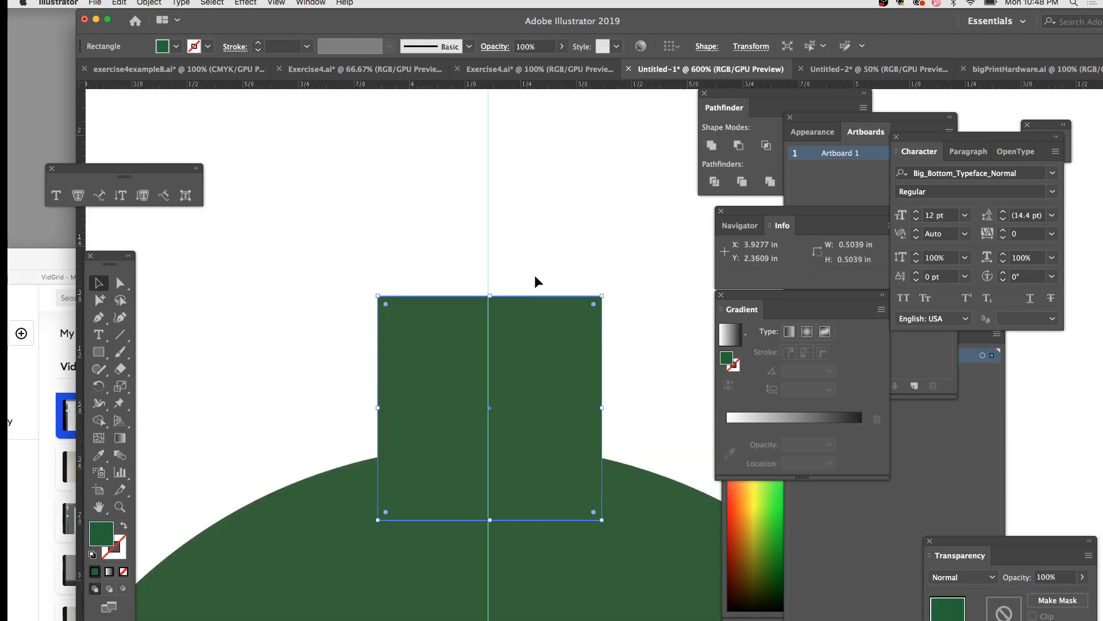
key(Left)
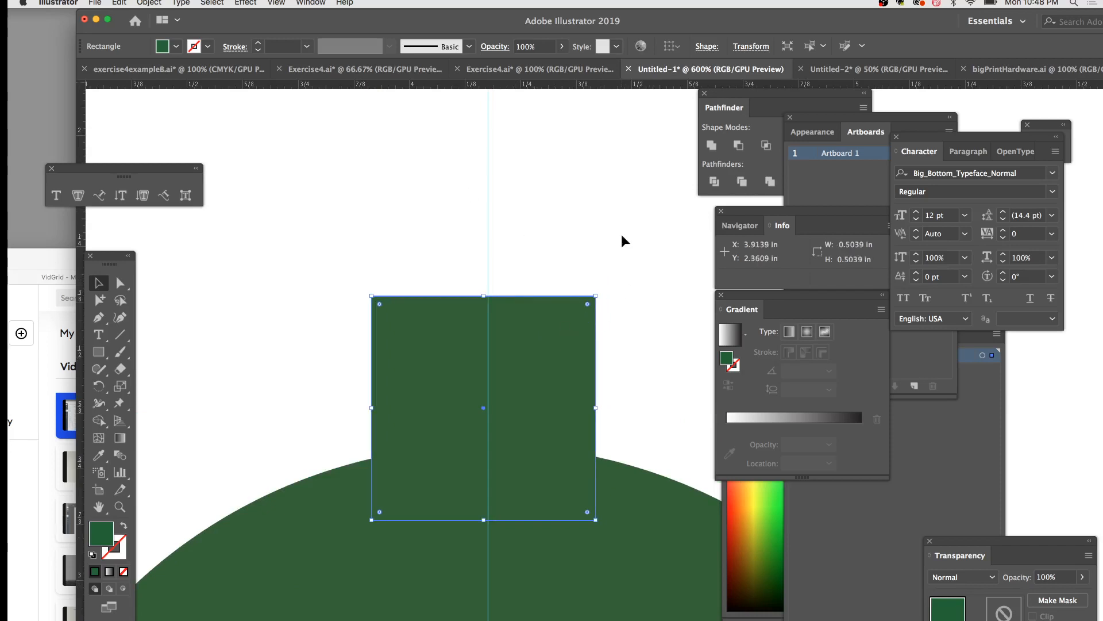
key(Right)
click(632, 209)
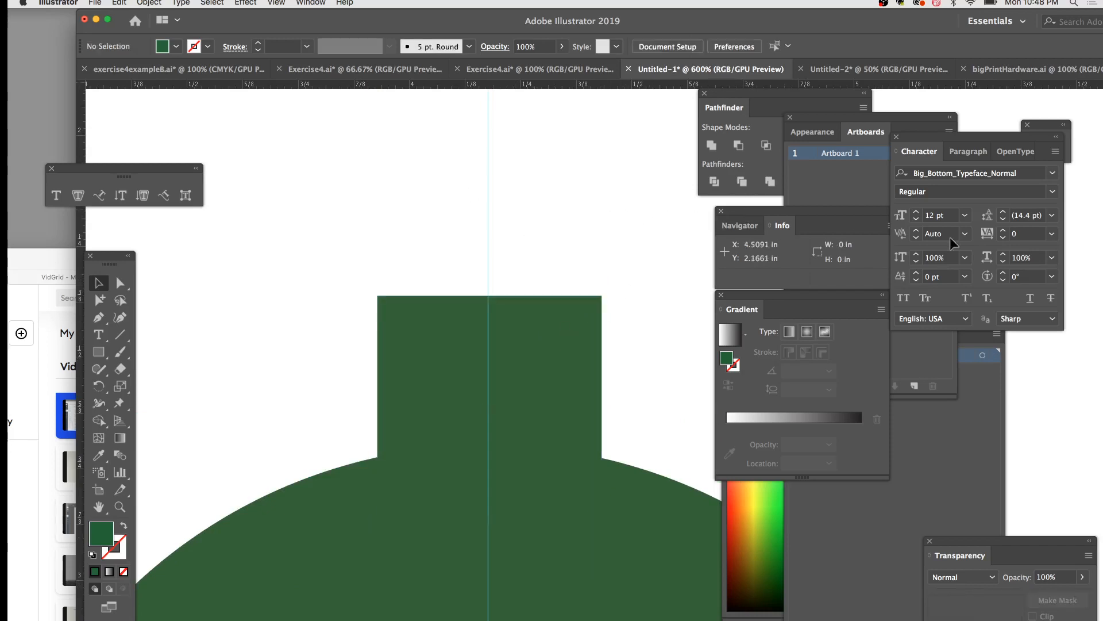
key(Tab)
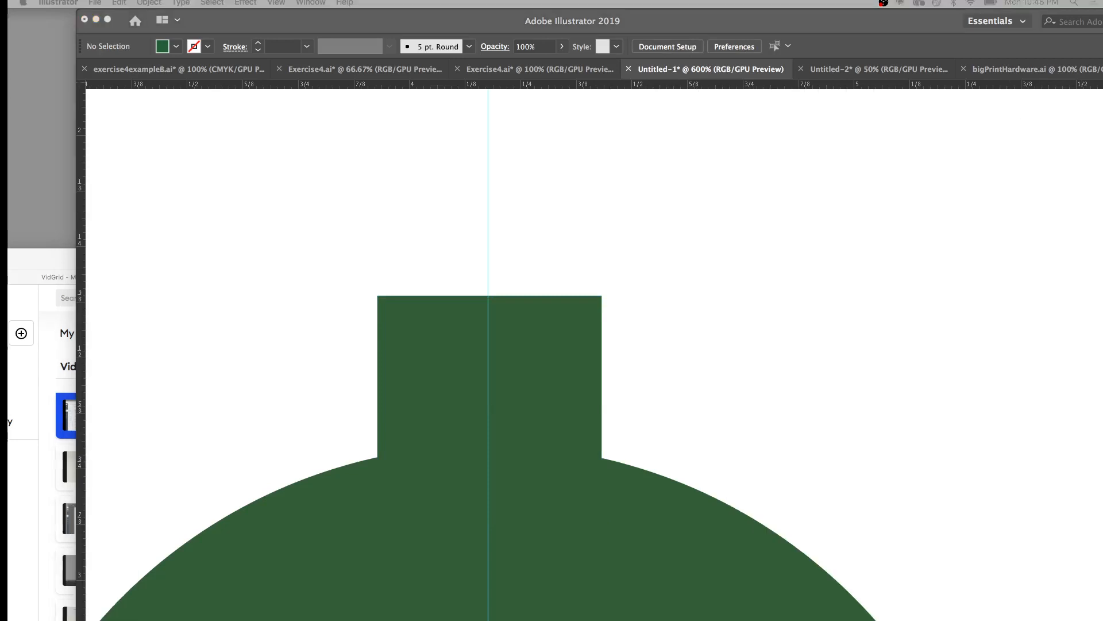
key(Tab)
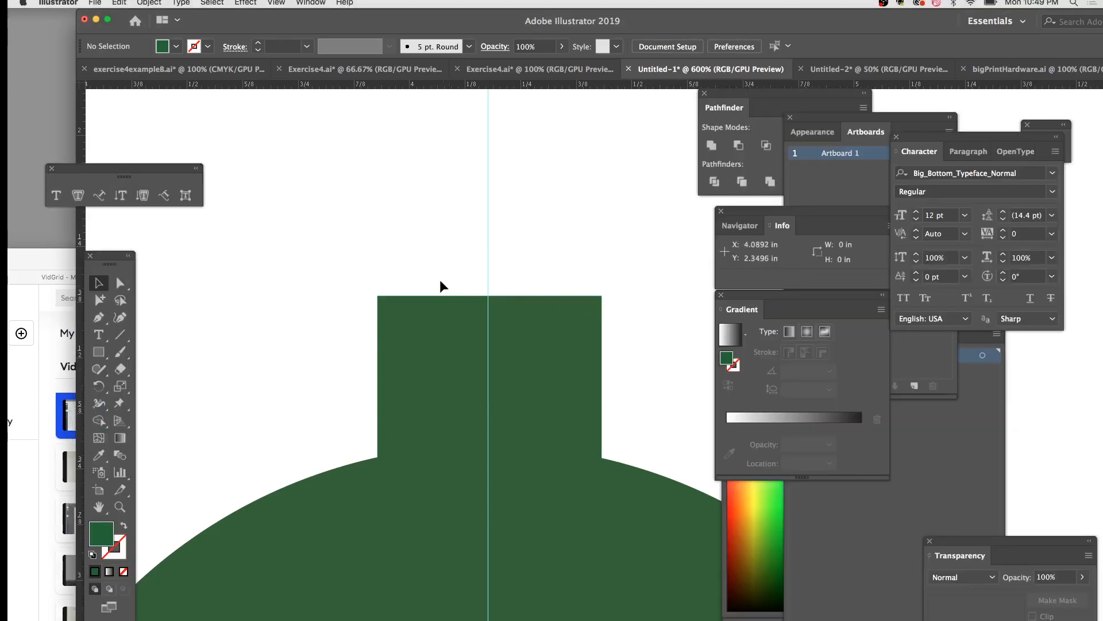
Select the square with the Free Transform tool active and detach that tool group as a floating palette beside the artwork
drag(455, 258, 515, 321)
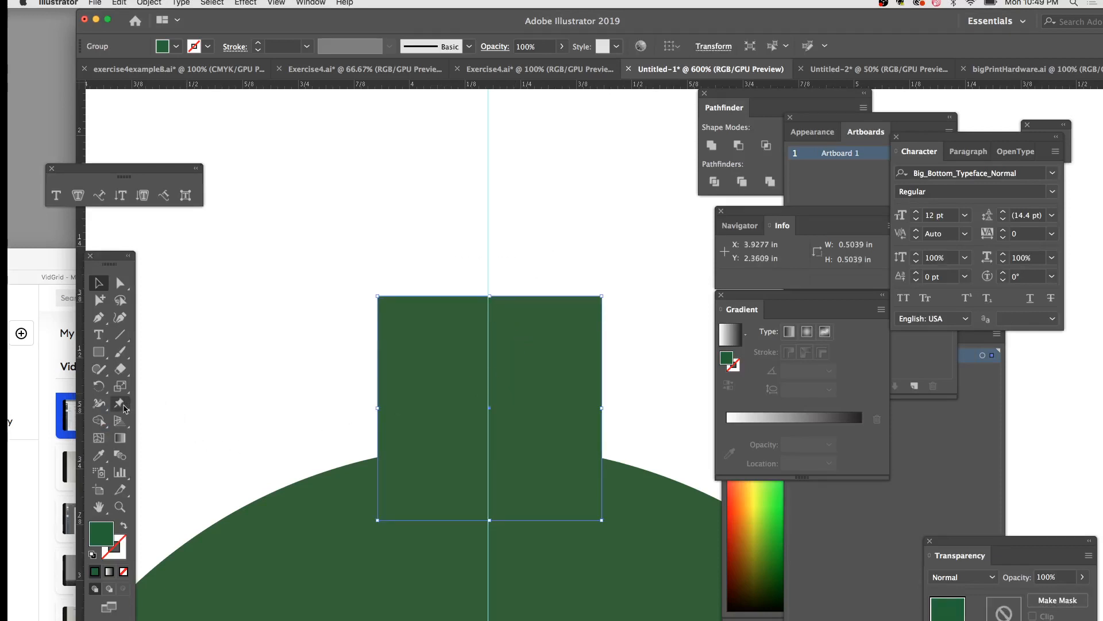
drag(120, 406, 151, 422)
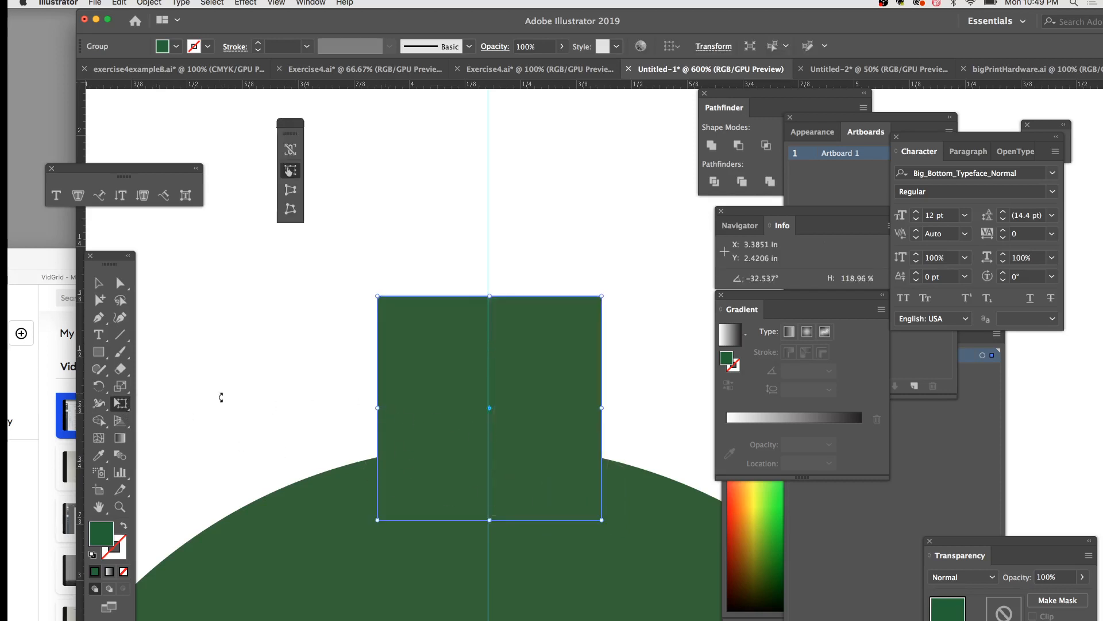
drag(123, 407, 155, 423)
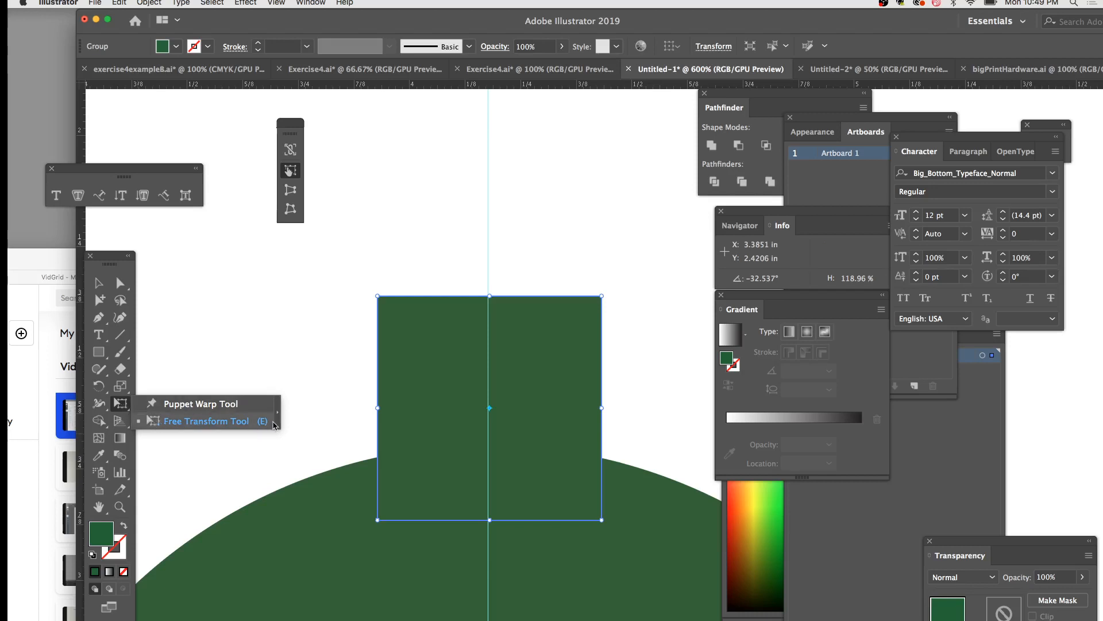
drag(275, 425, 274, 423)
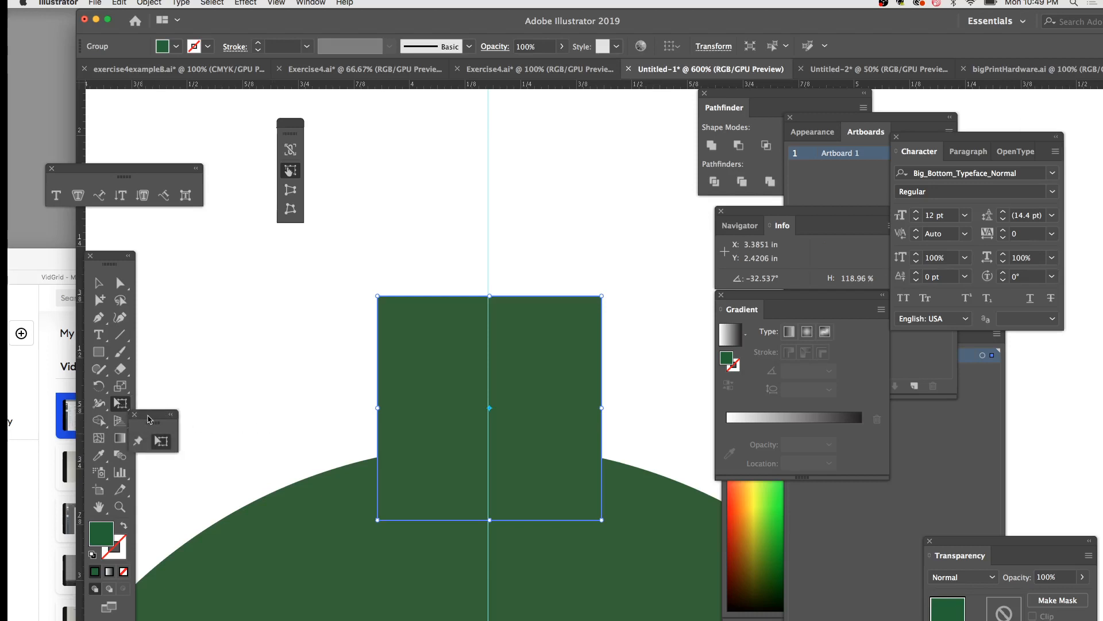
drag(148, 419, 178, 318)
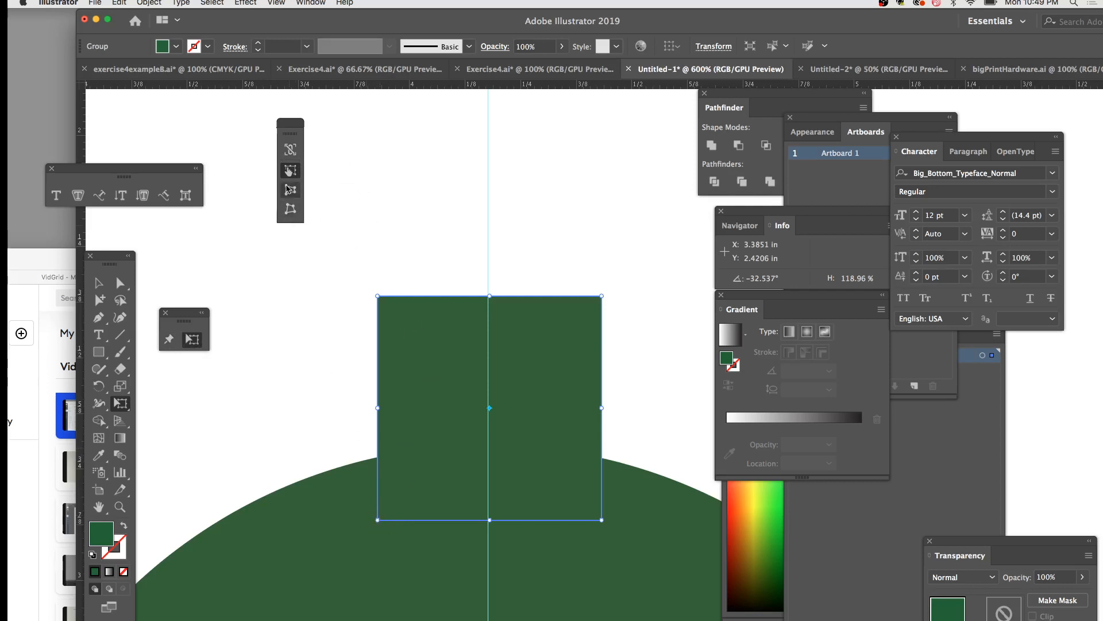
Flare the square's base symmetrically with Perspective Distort into a trapezoid about 0.79 in wide at the base, and deselect it
click(289, 189)
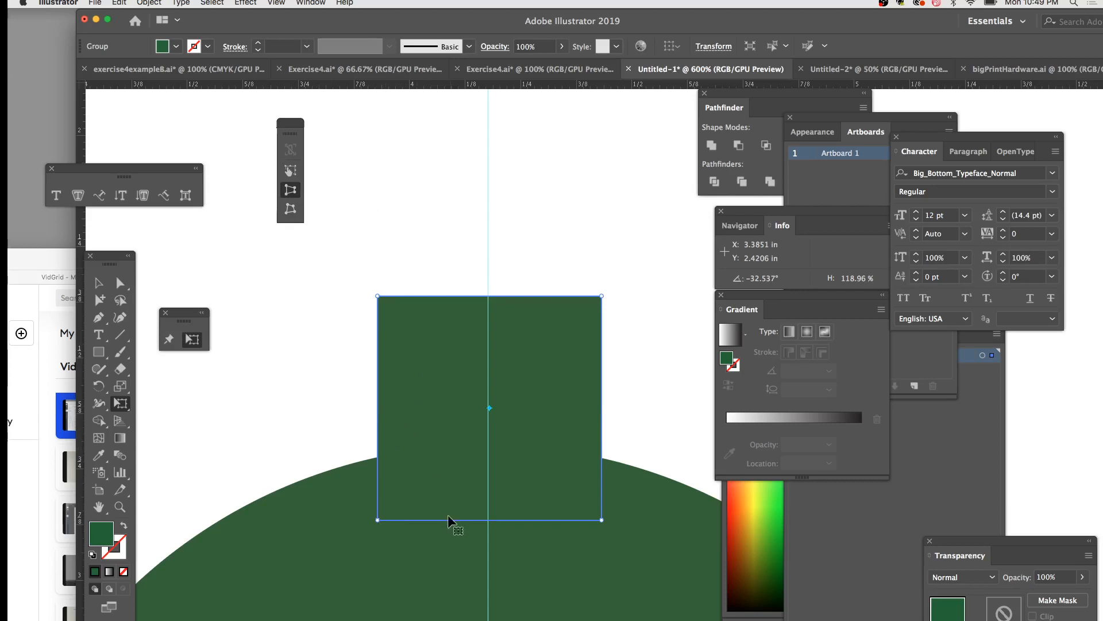
drag(378, 519, 313, 520)
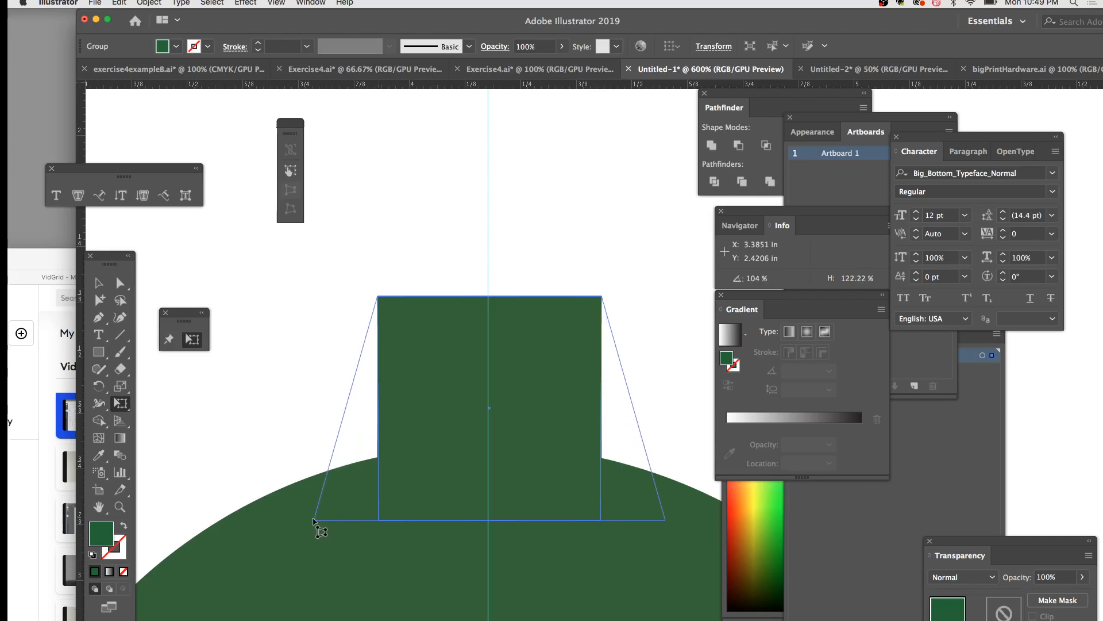
drag(313, 520, 313, 519)
click(98, 282)
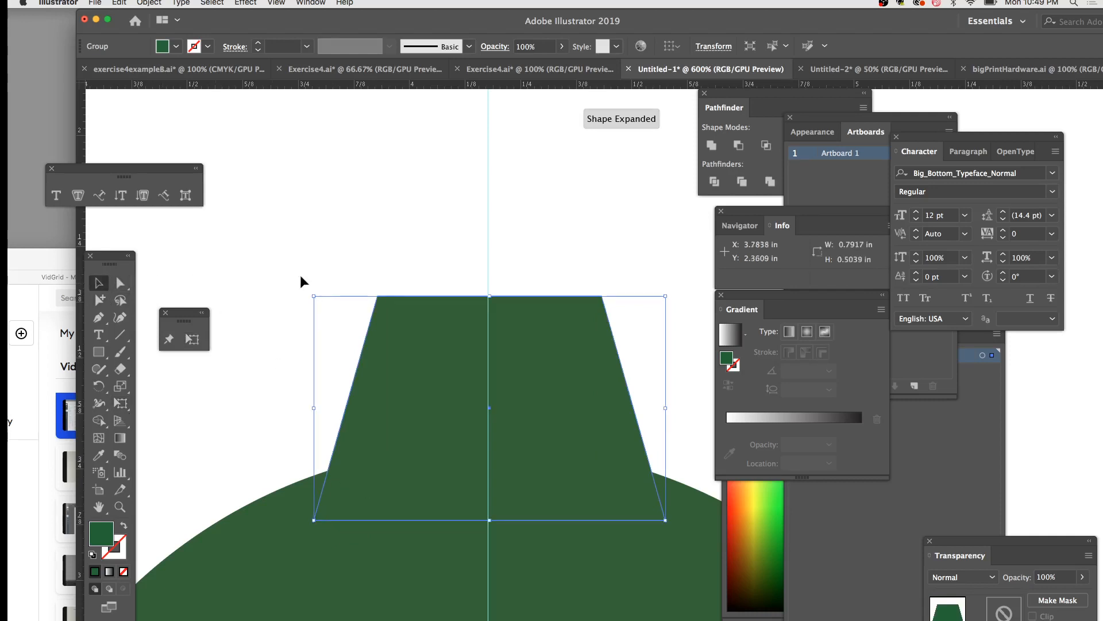
click(437, 253)
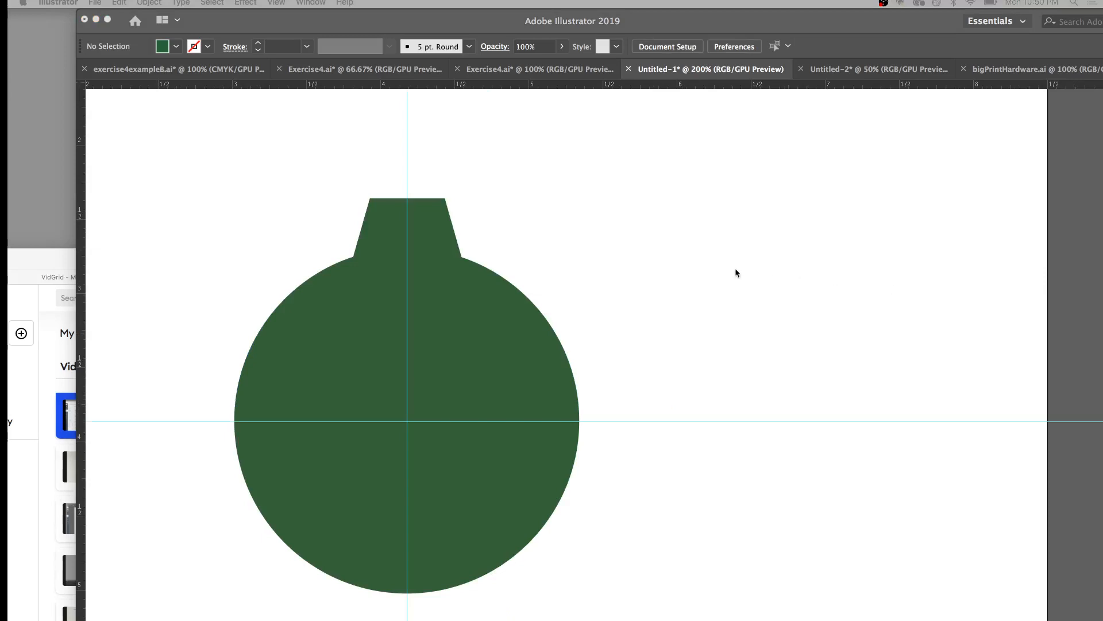
click(620, 268)
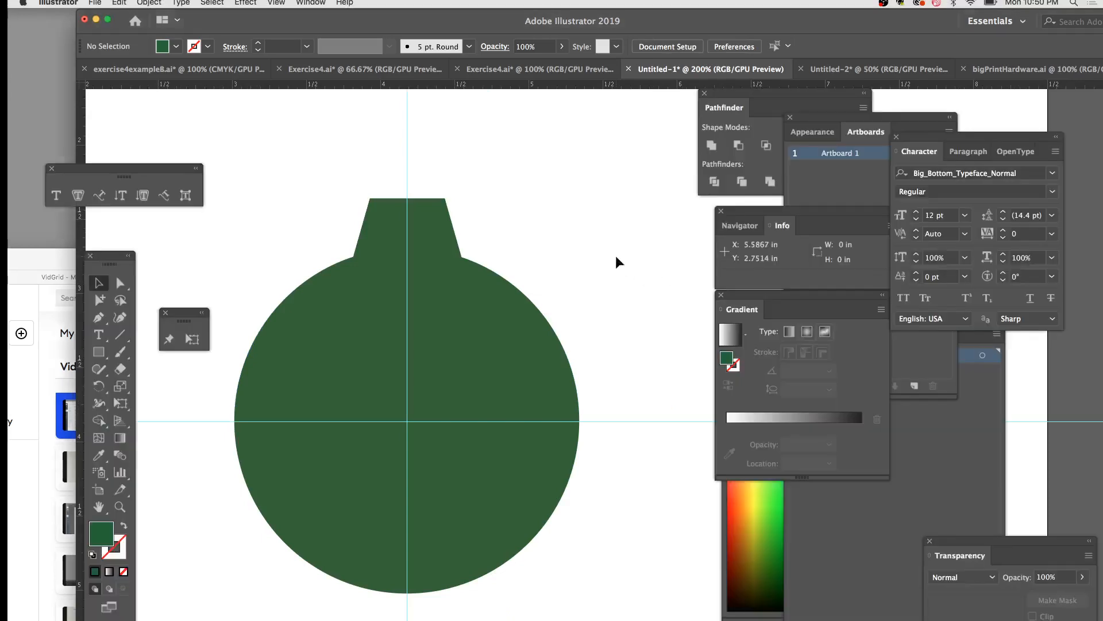
Try rotating the trapezoid tooth about its own centre with the Rotate tool, undo the rotation and deselect
click(426, 208)
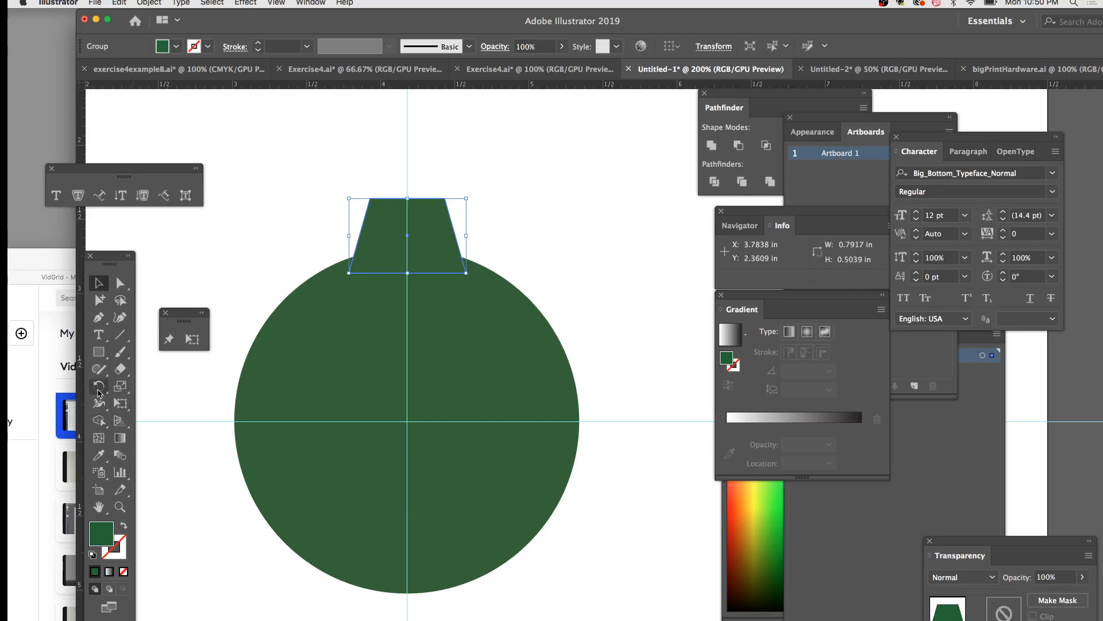
drag(98, 388, 147, 387)
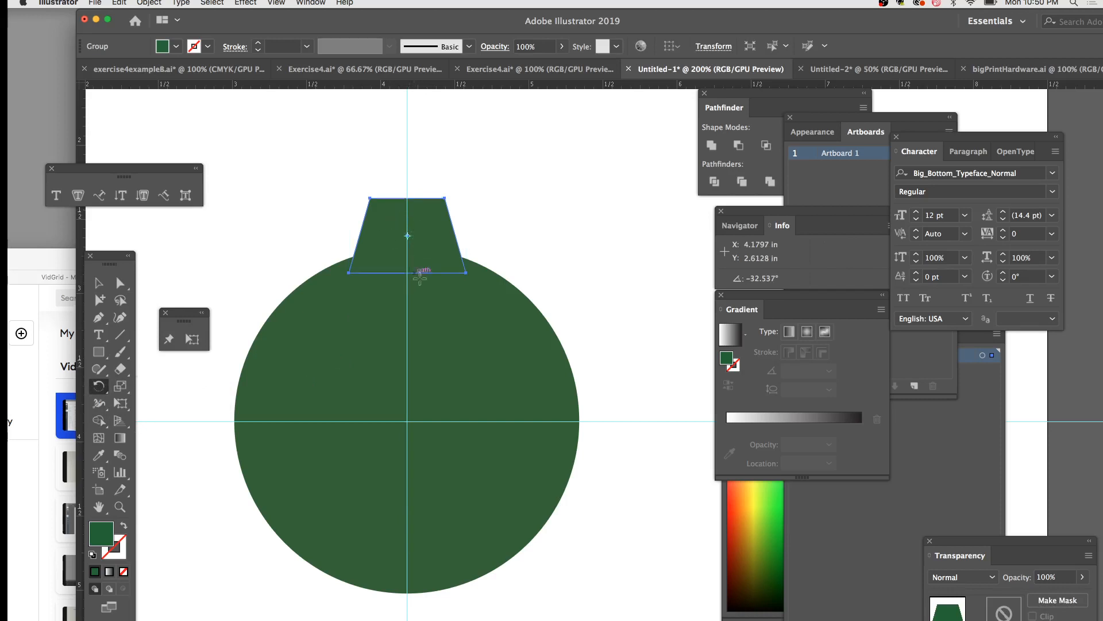
drag(441, 247, 480, 315)
key(super+z)
key(super+z)
click(98, 281)
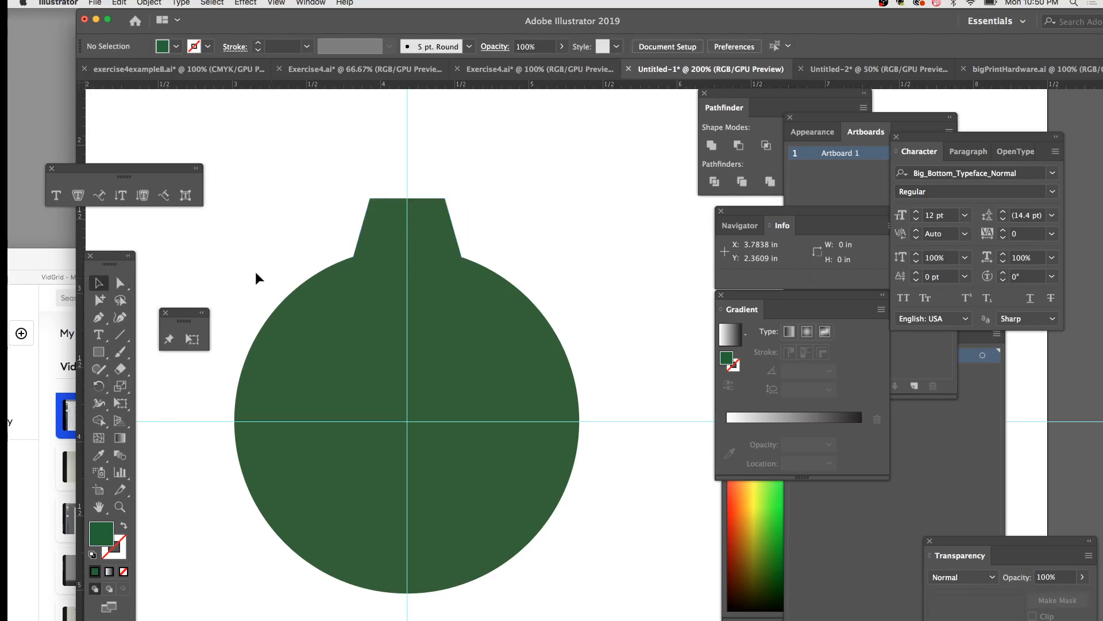
click(256, 271)
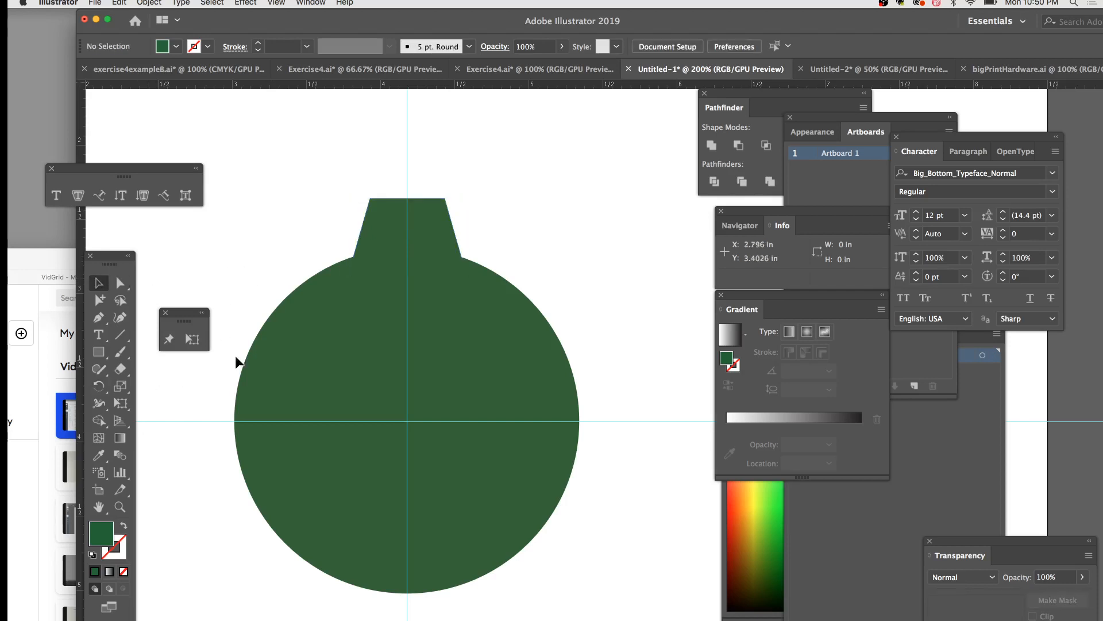
Rotate a copy of the wide tooth about 37° clockwise, using the guide intersection at the circle's centre as the pivot
click(388, 208)
click(98, 386)
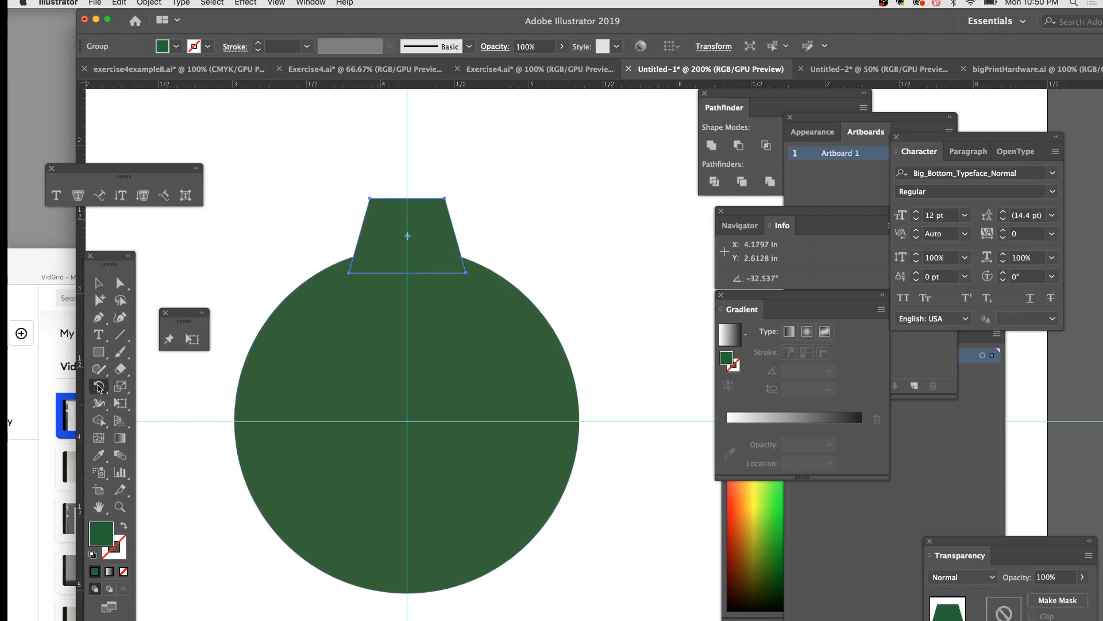
click(407, 421)
drag(428, 230, 483, 261)
drag(485, 264, 520, 303)
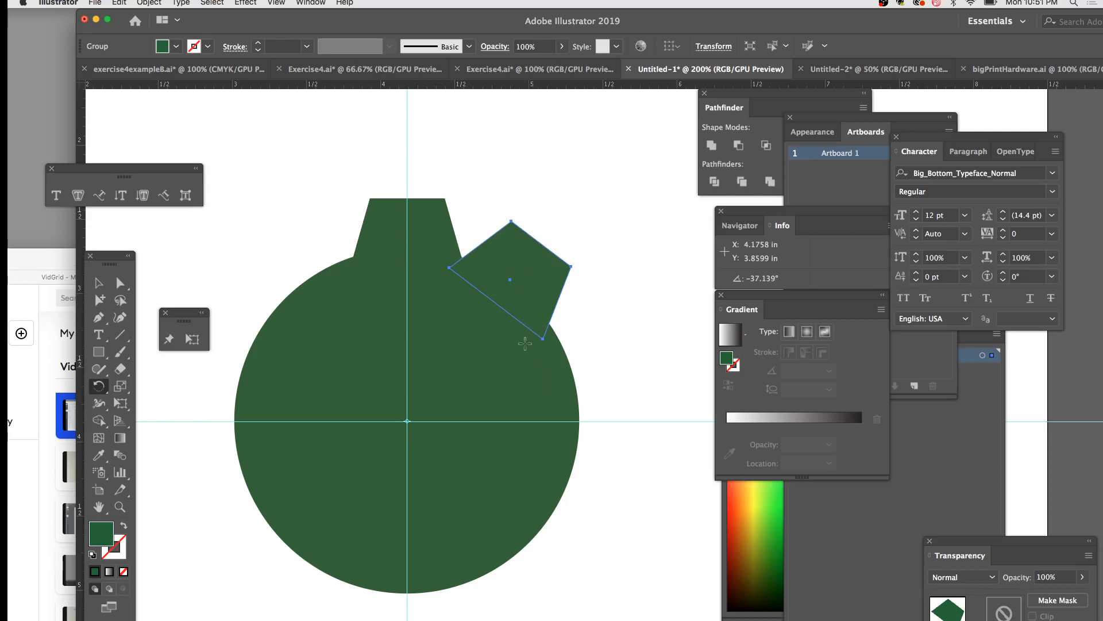
Repeat the rotated copy of the wide tooth with Transform Again all the way around the circle
click(140, 3)
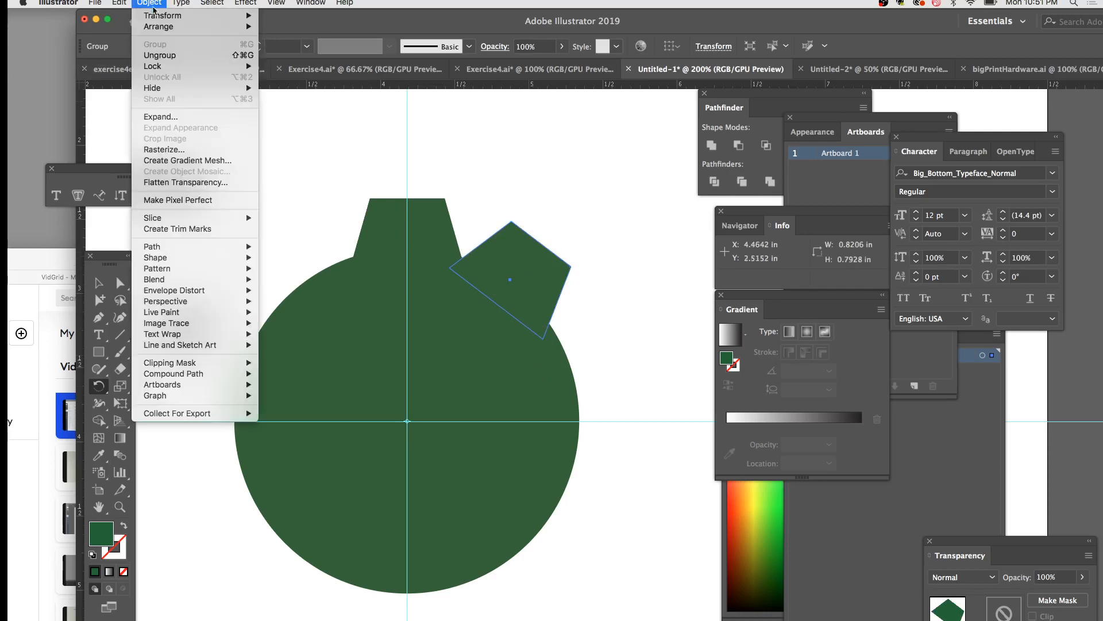
mouse_move(167, 15)
click(282, 21)
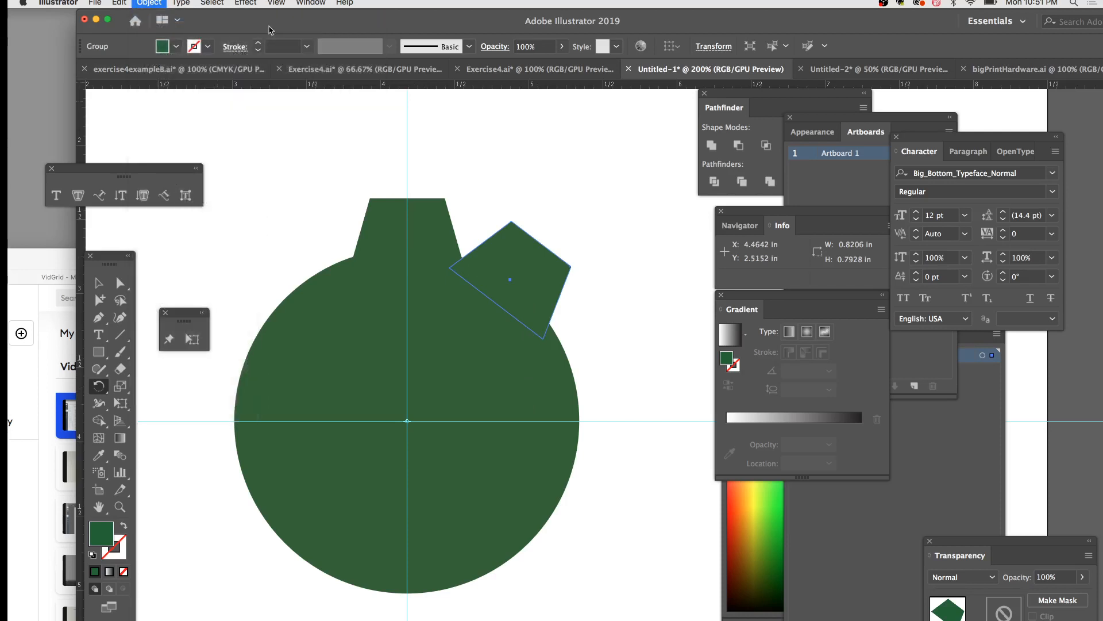
click(149, 3)
mouse_move(162, 16)
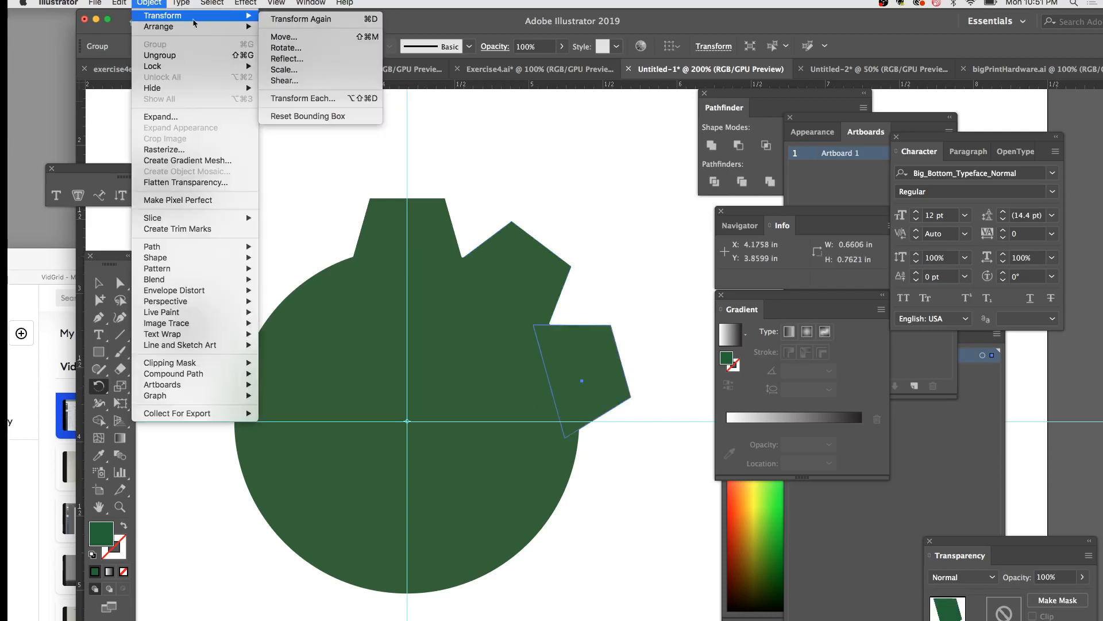
click(304, 23)
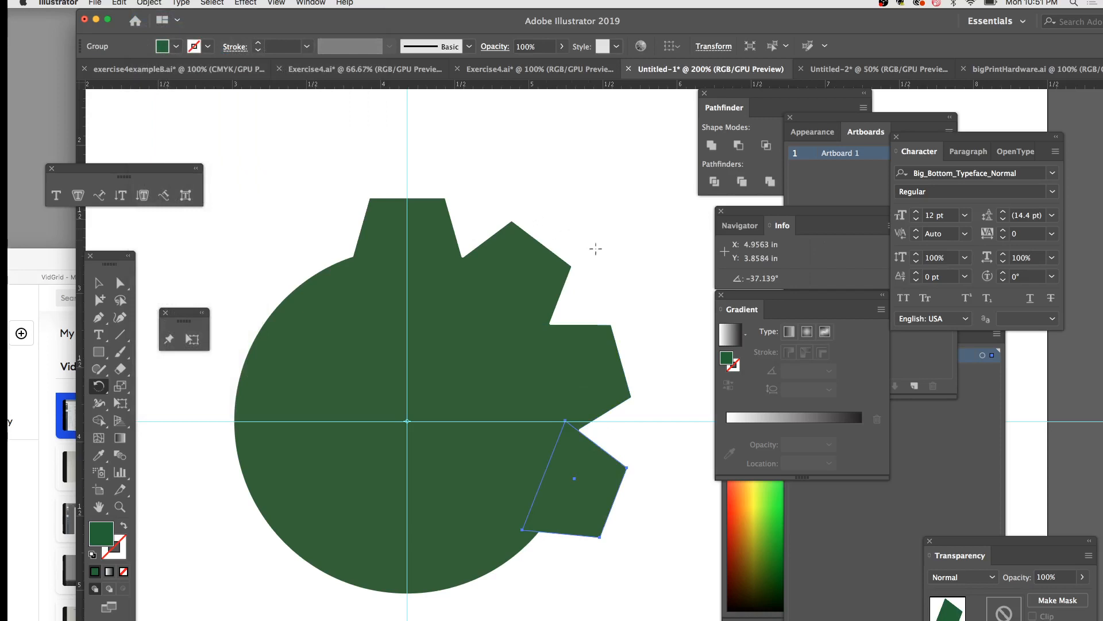
key(ctrl+d)
key(ctrl+d)
key(ctrl+d)
key(ctrl+d)
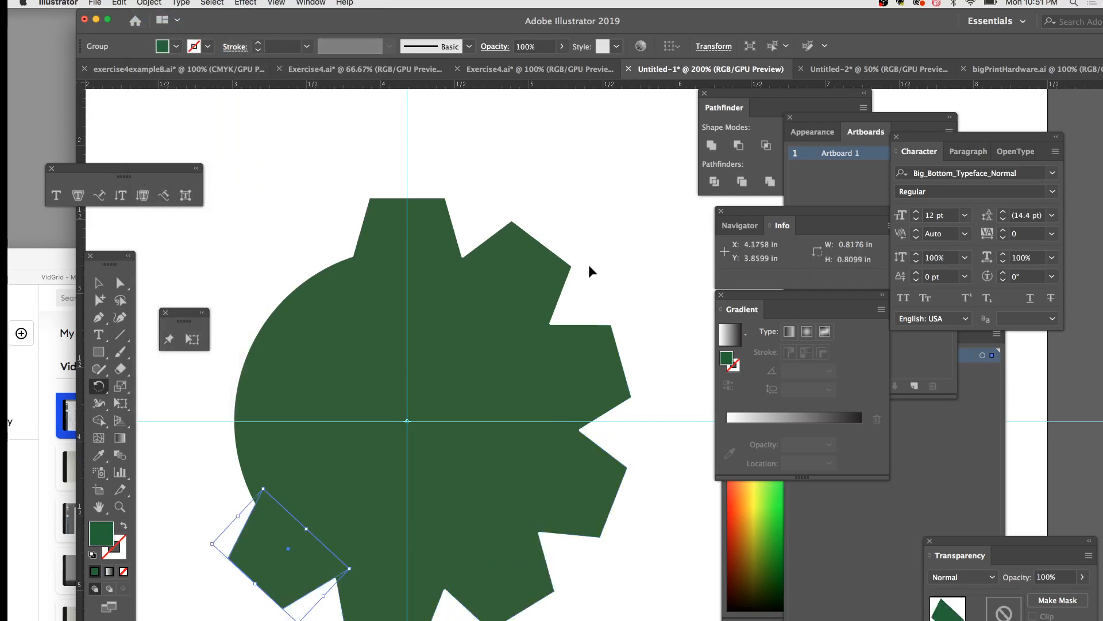
key(ctrl+d)
key(ctrl+d)
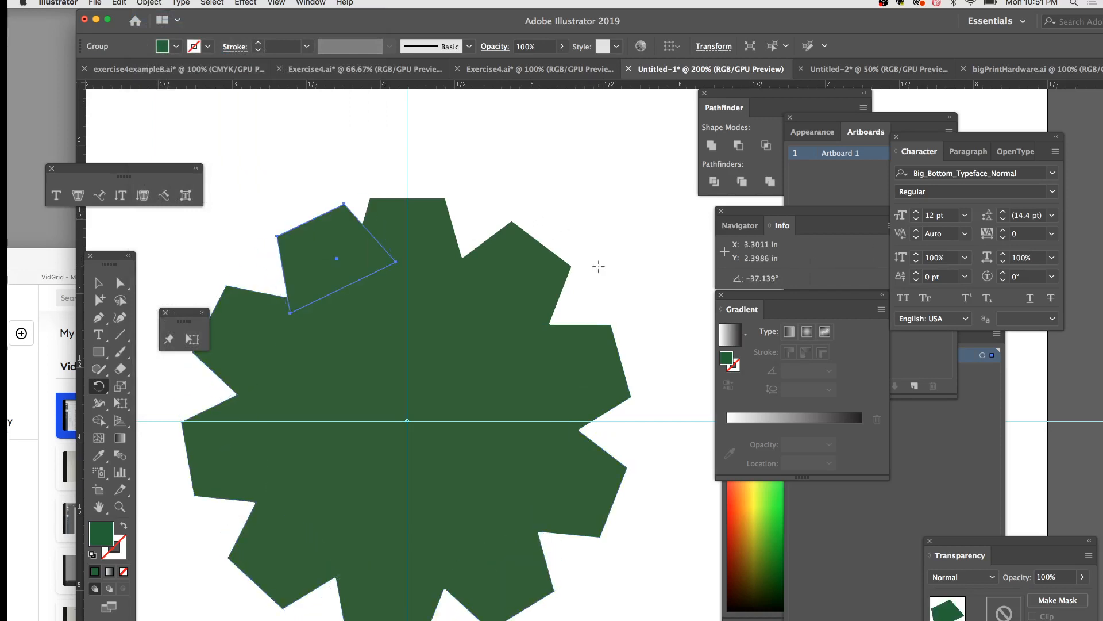
Shift the last tooth copy slightly away from the original tooth to adjust the uneven gap
click(95, 283)
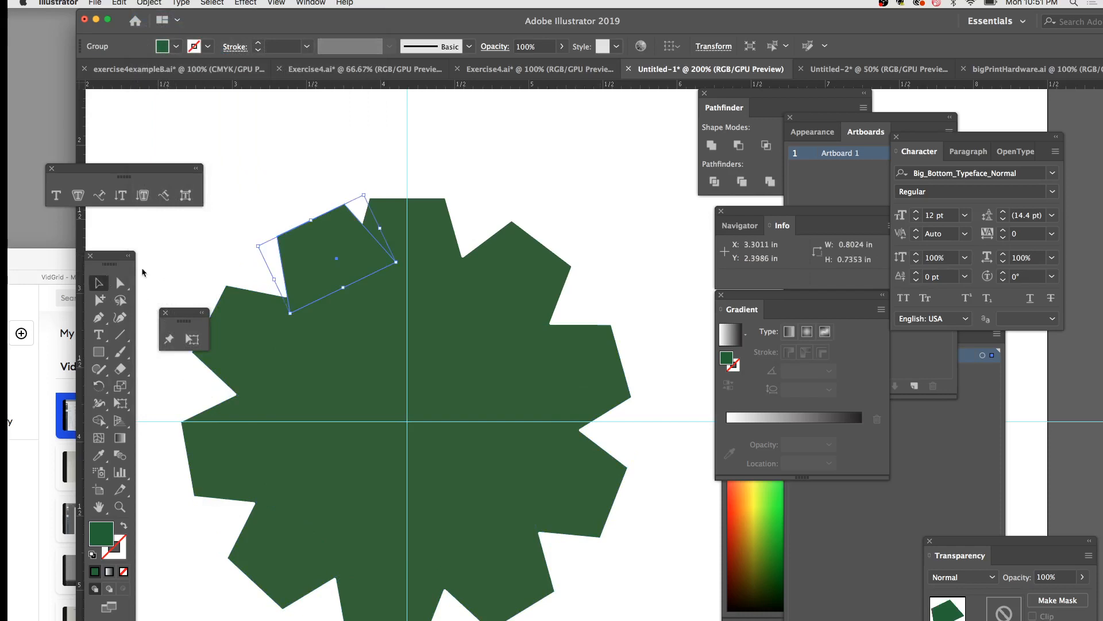
click(524, 176)
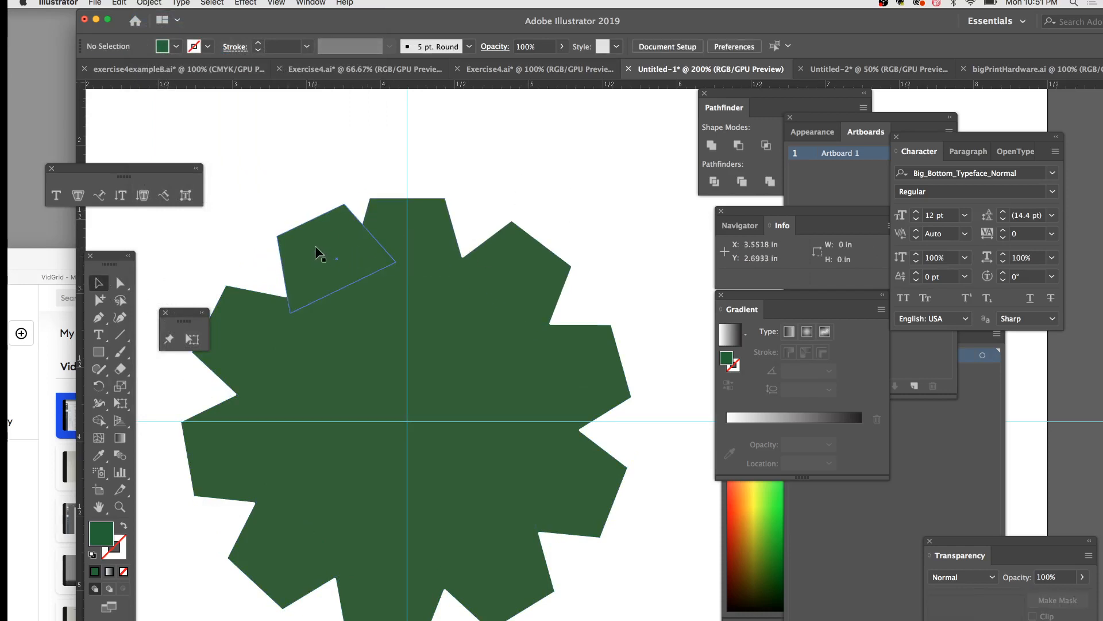
drag(308, 248, 298, 253)
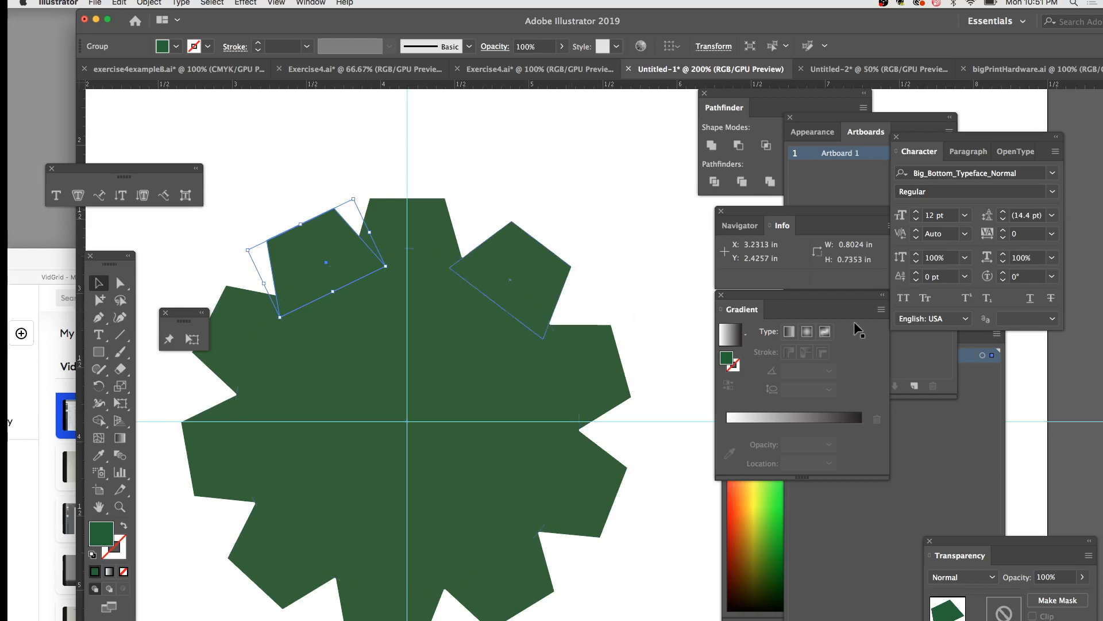
Select the narrower tooth and rotate a copy about 26° clockwise around the guide intersection at the circle's centre
key(Tab)
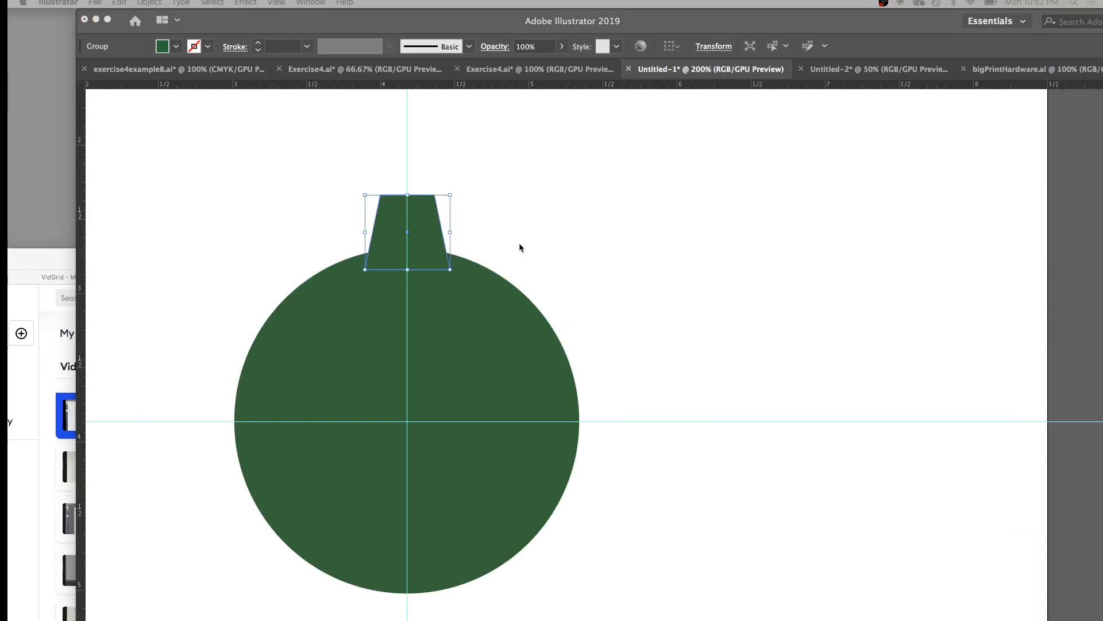
key(Tab)
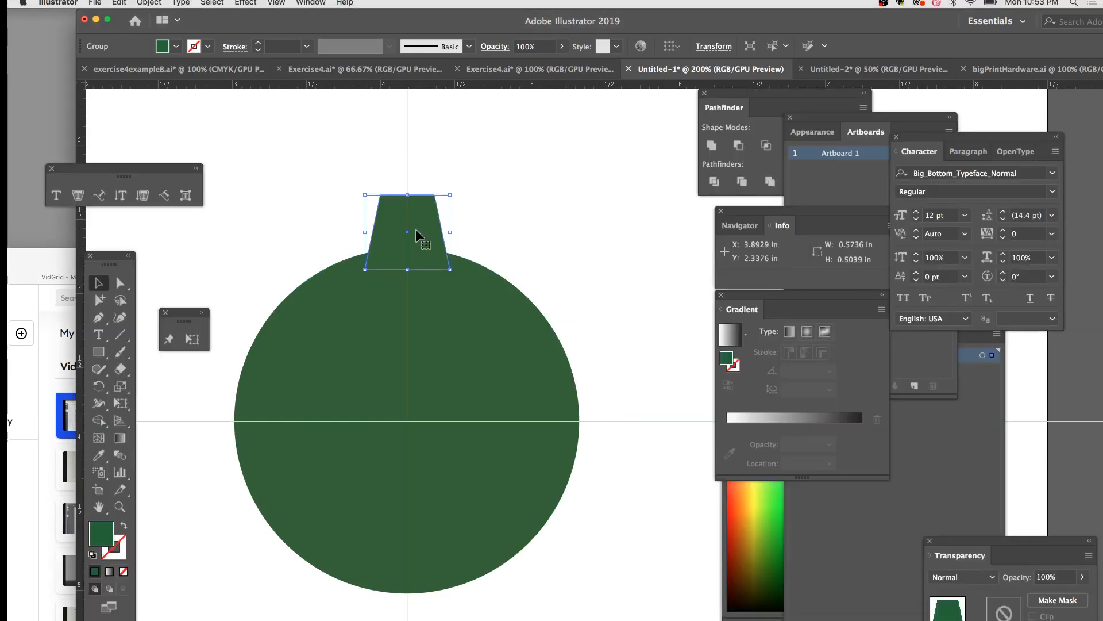
click(472, 226)
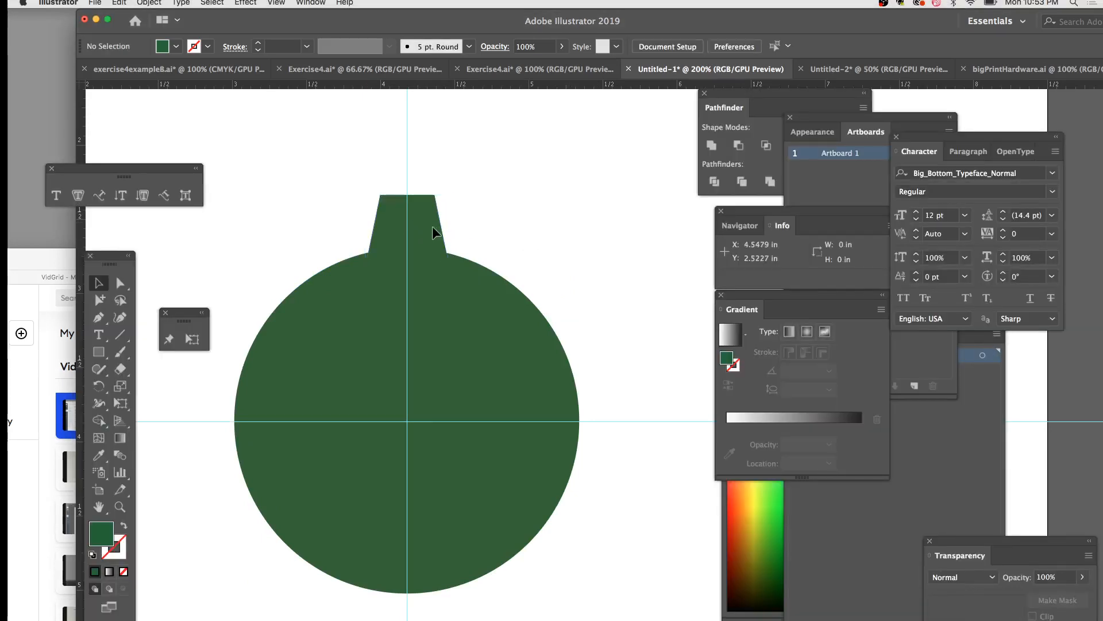
click(433, 225)
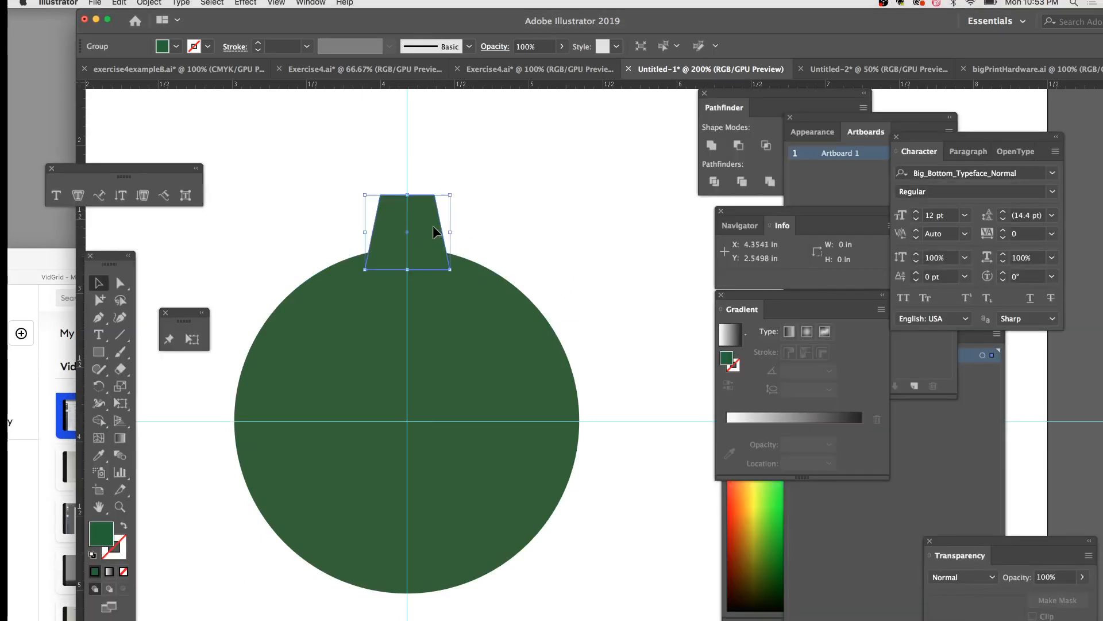
click(99, 388)
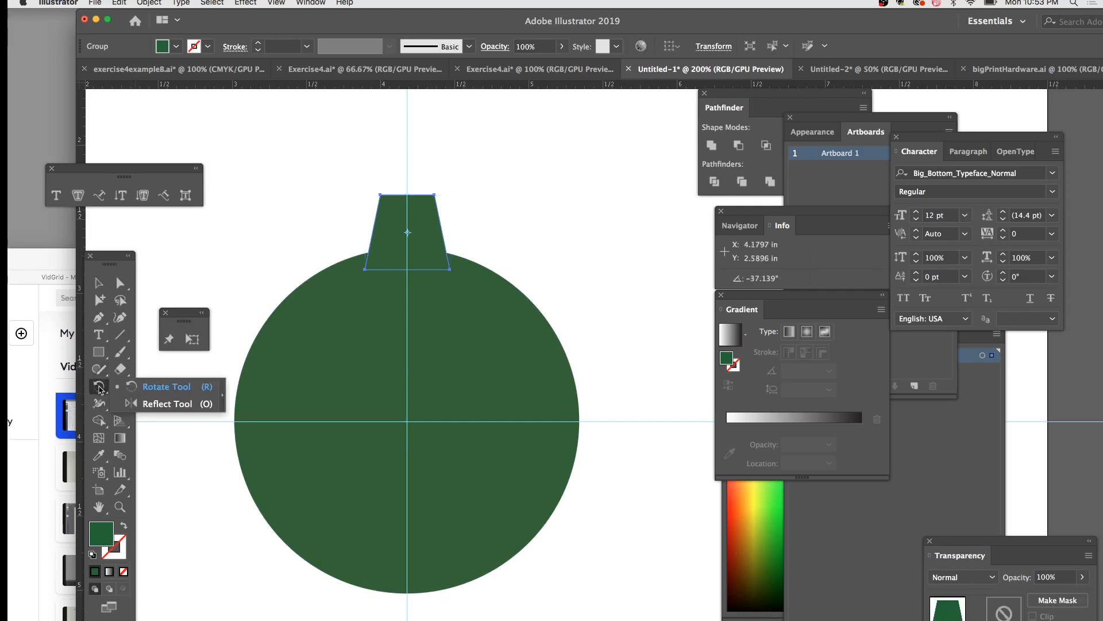
click(407, 421)
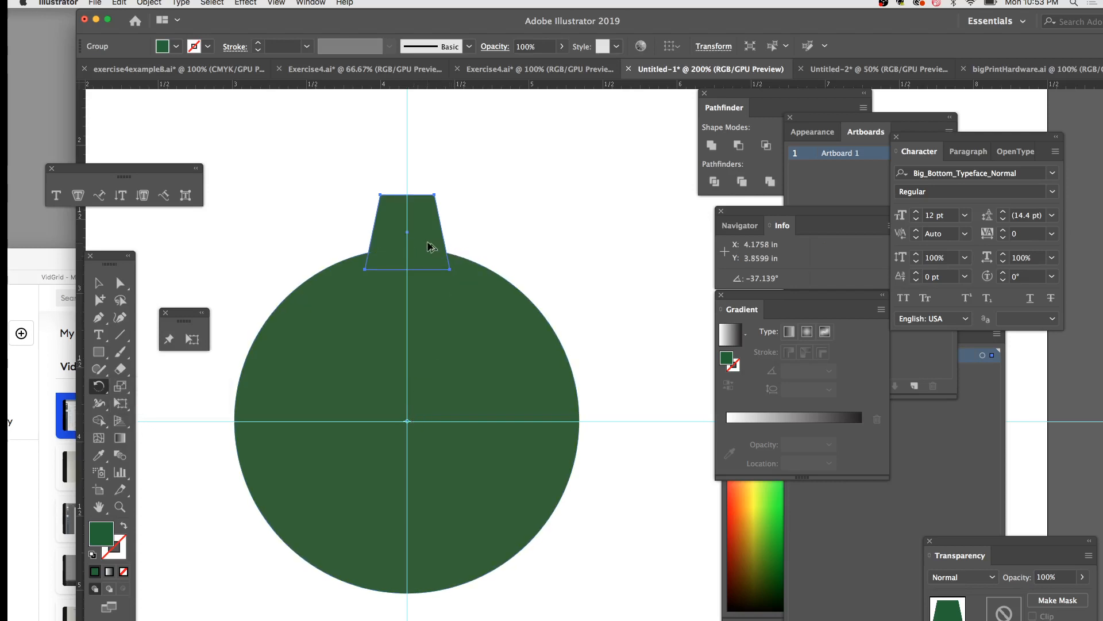
drag(423, 239, 492, 279)
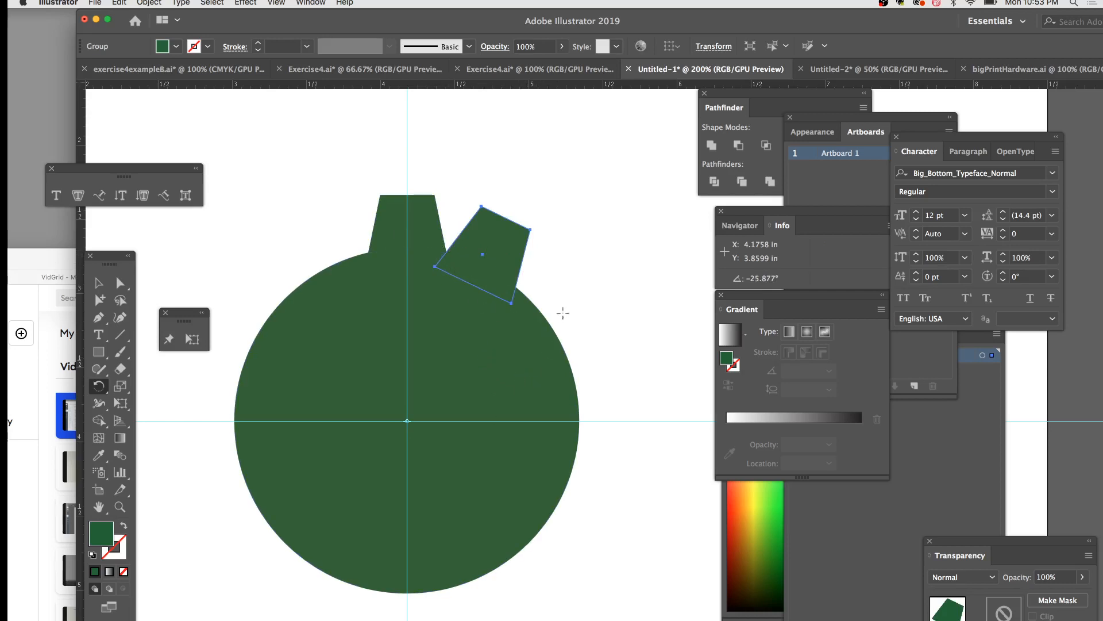
Repeat the 26° tooth rotation copy with Transform Again until the teeth ring the whole circle
key(super+d)
key(super+d)
key(super+d)
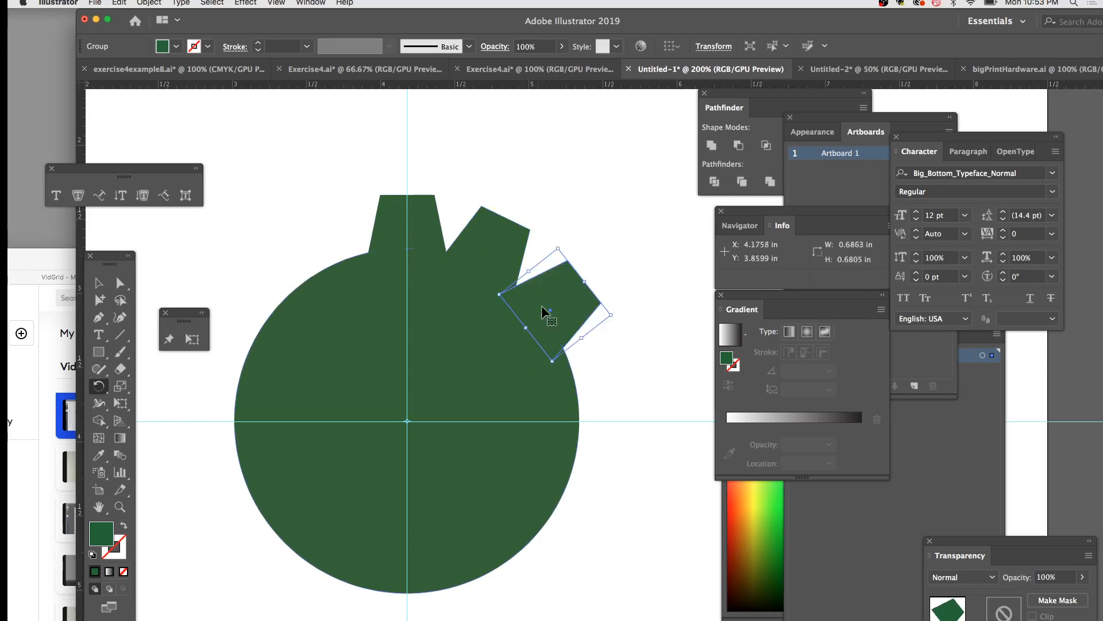
key(super+d)
key(super+d)
key(super+d)
key(super+d)
key(super+d)
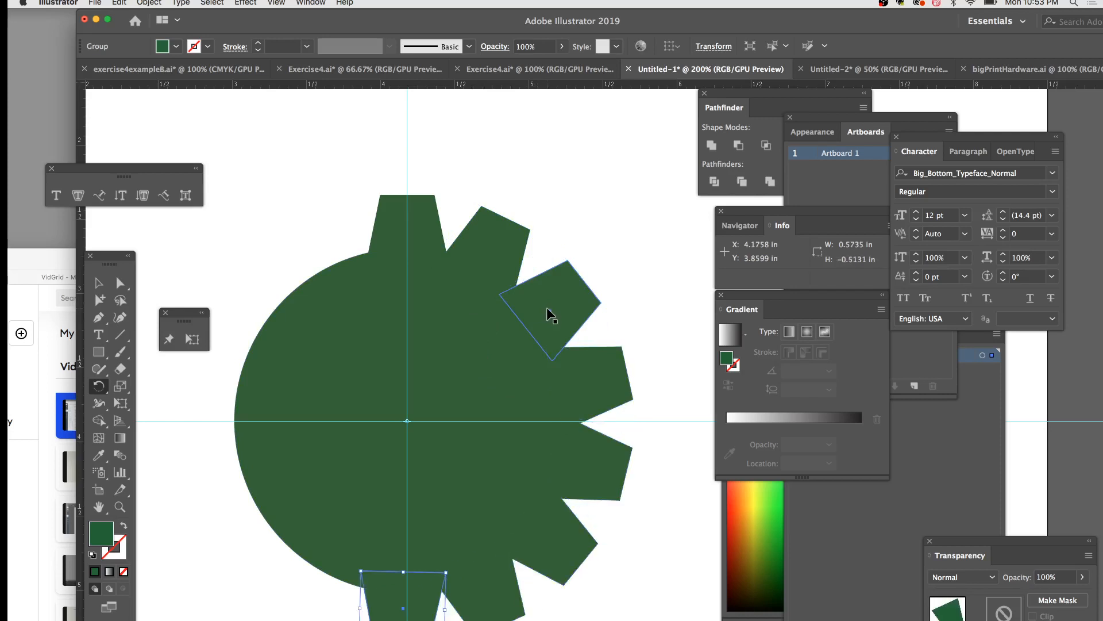
key(super+d)
key(super+d)
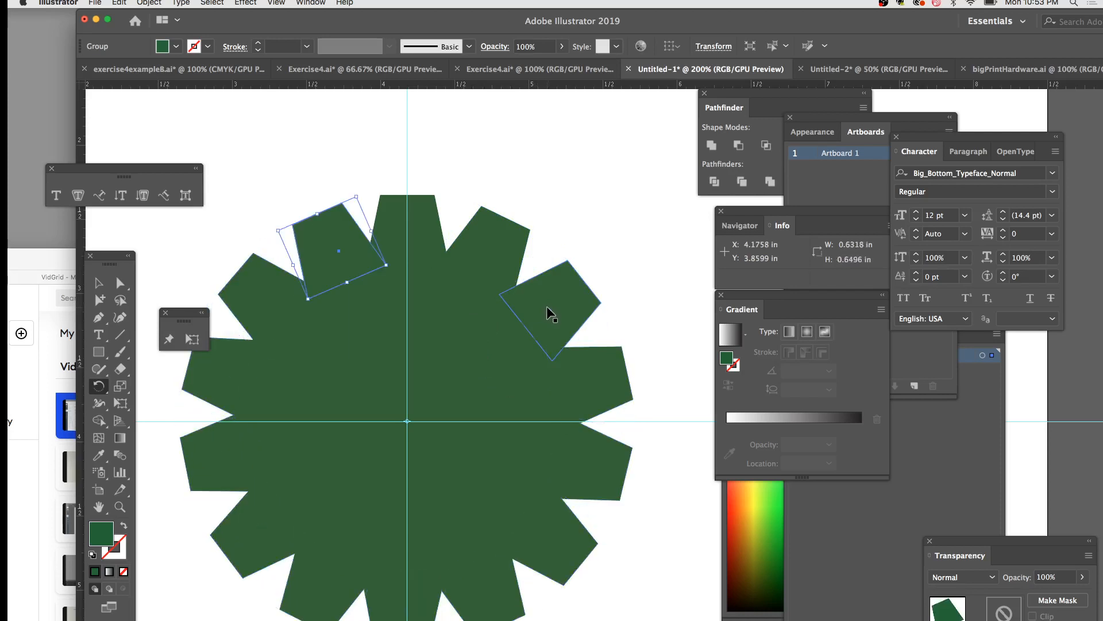
click(97, 284)
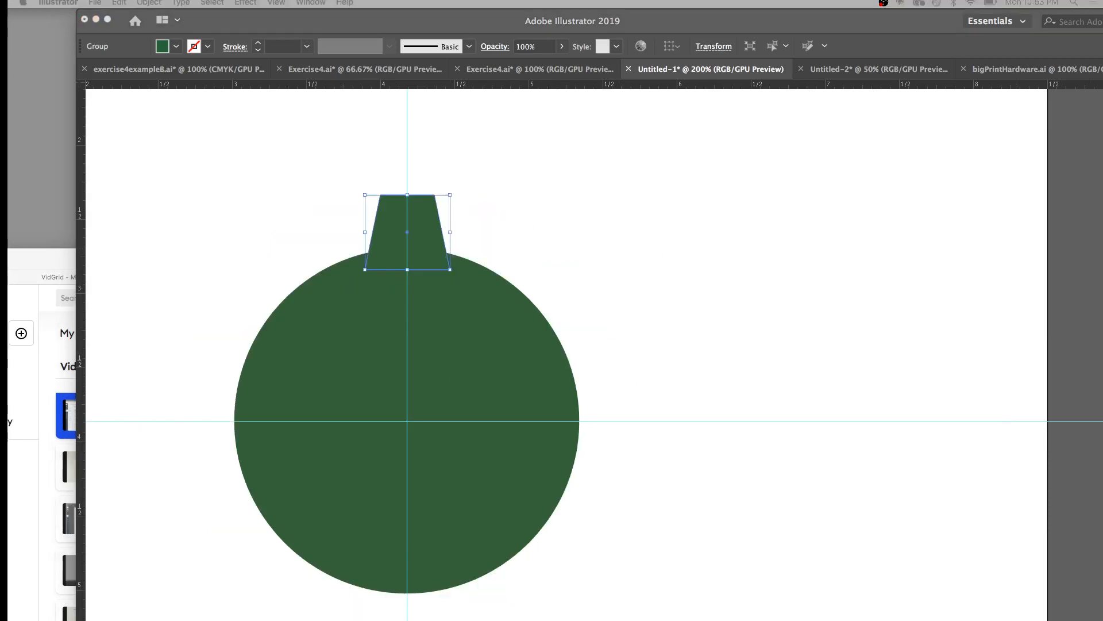
Select the single top tooth and rotate a copy about 39.6° clockwise around the guide intersection at the circle's centre
key(Tab)
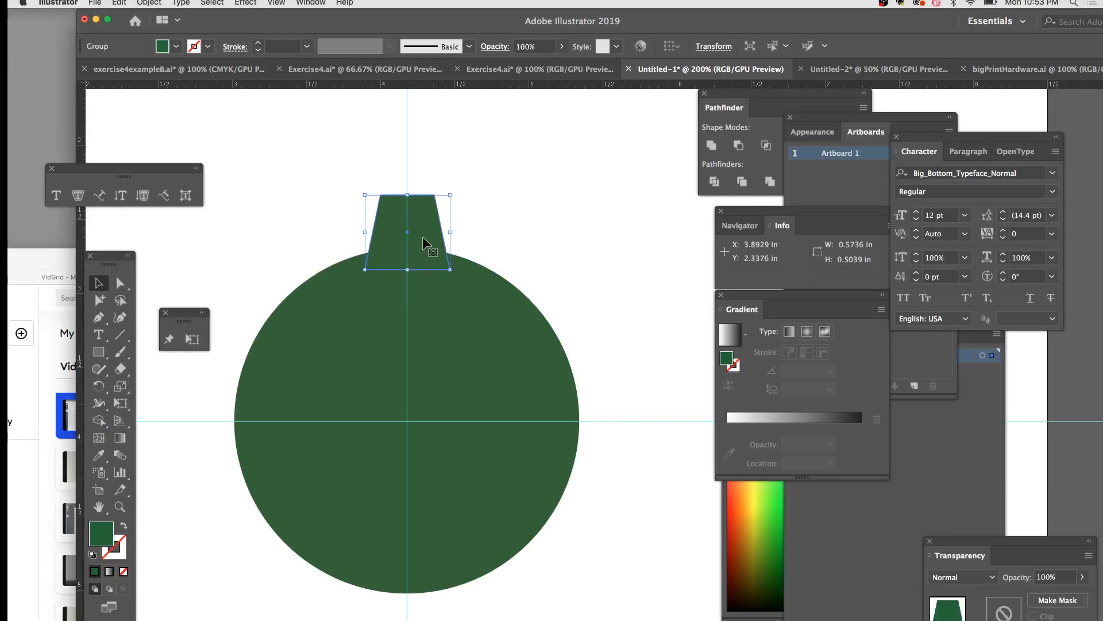
click(516, 192)
click(430, 223)
click(99, 389)
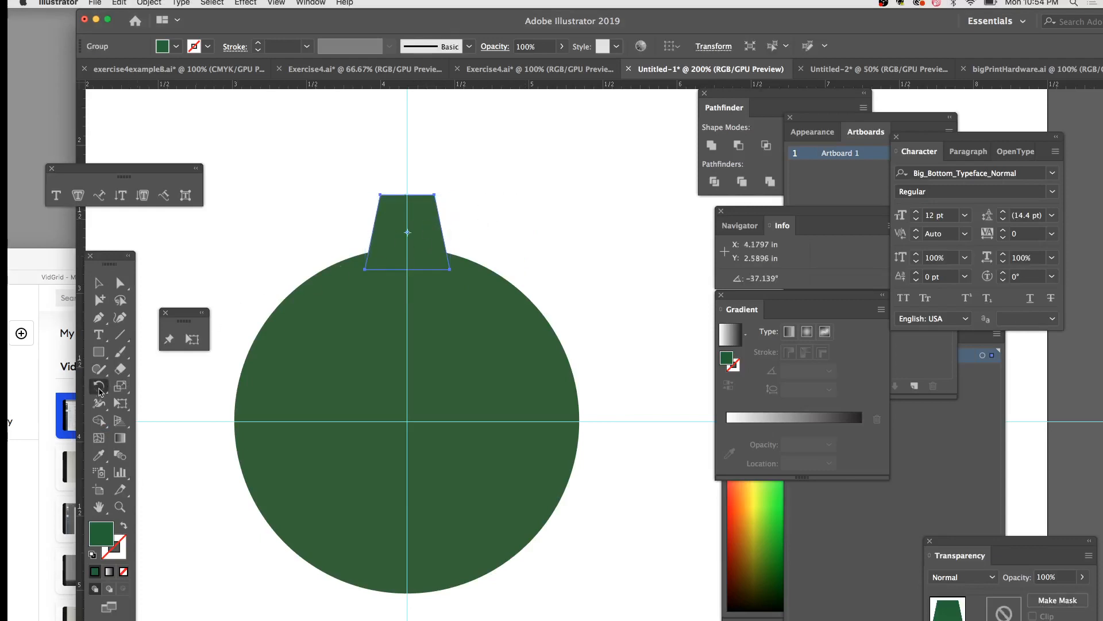
click(407, 421)
drag(429, 255, 527, 313)
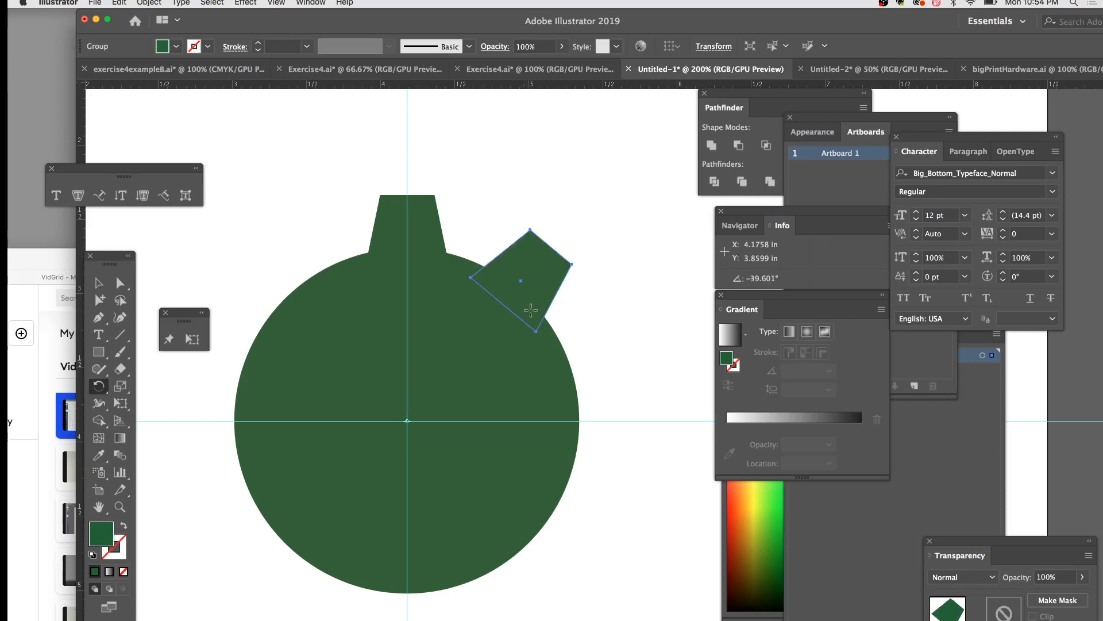
Repeat the 39.6° tooth copy with Transform Again around the entire circle, and deselect the last copy
key(super+d)
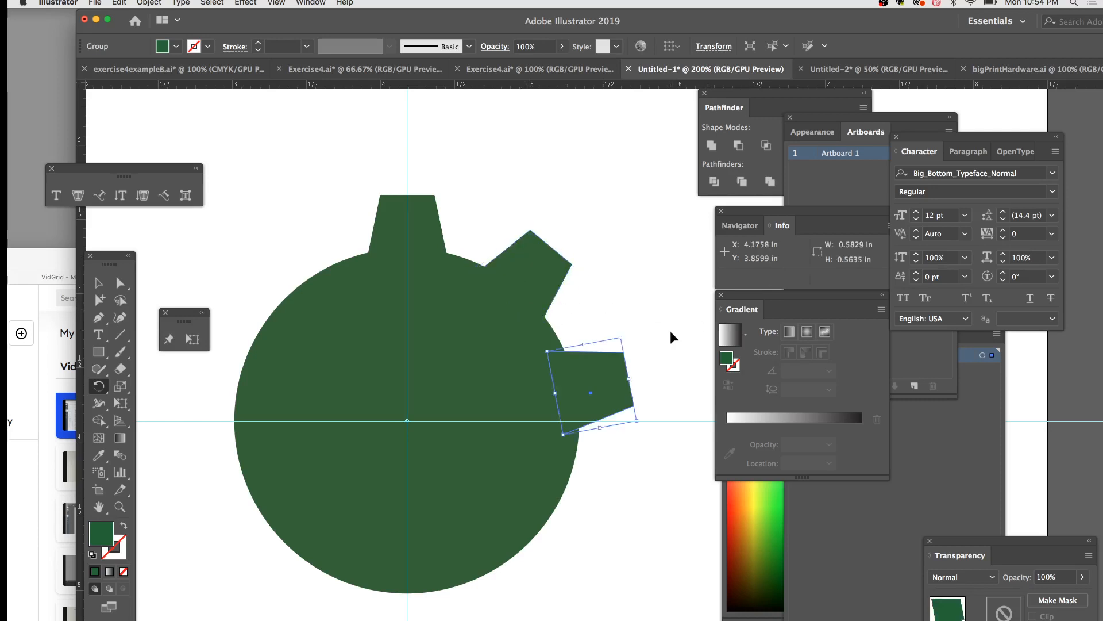
key(super+d)
key(super+d)
key(super+d)
key(super+d)
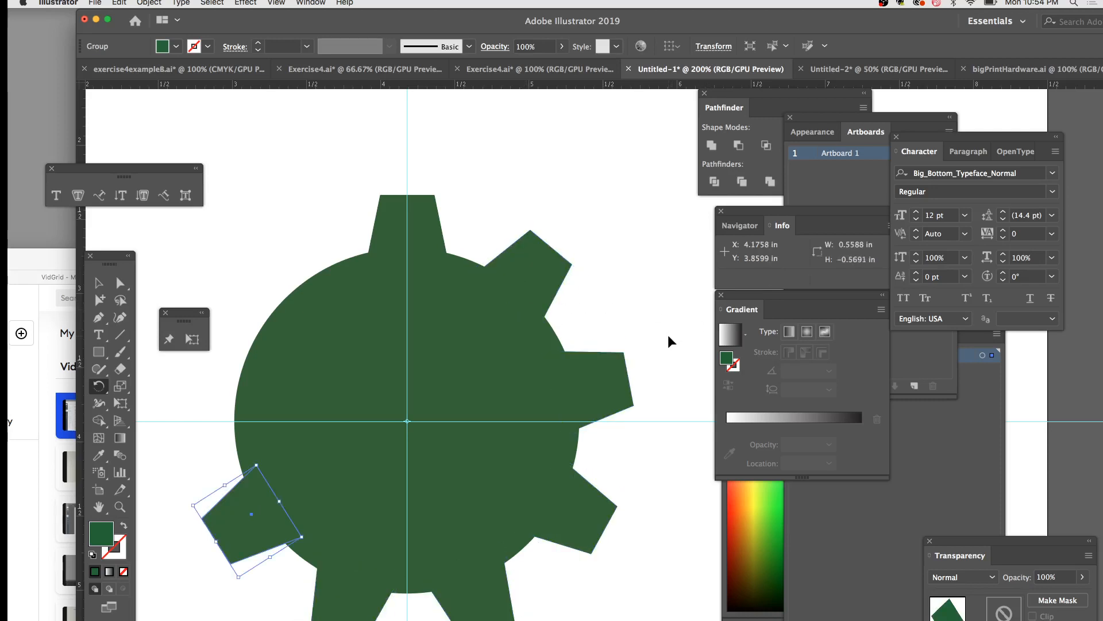
key(super+d)
key(super+d)
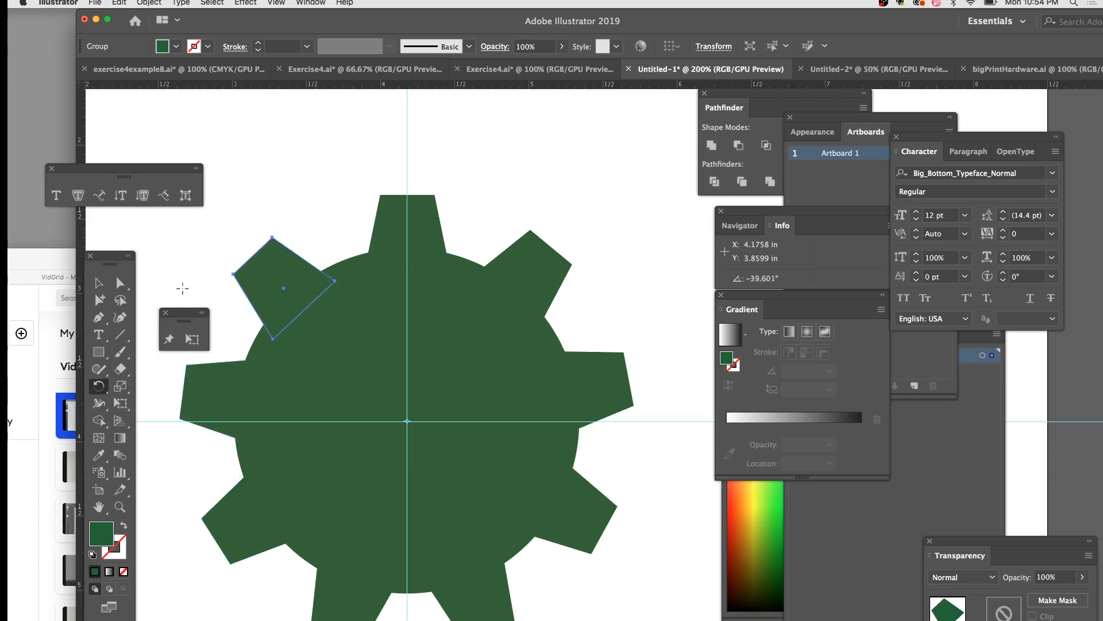
click(98, 283)
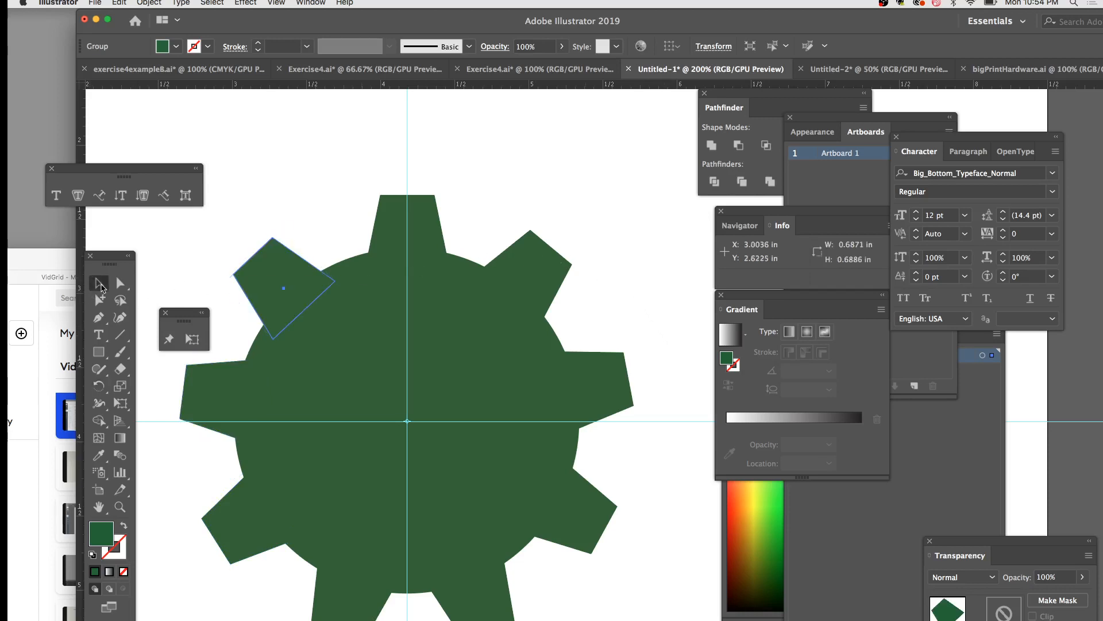
click(562, 197)
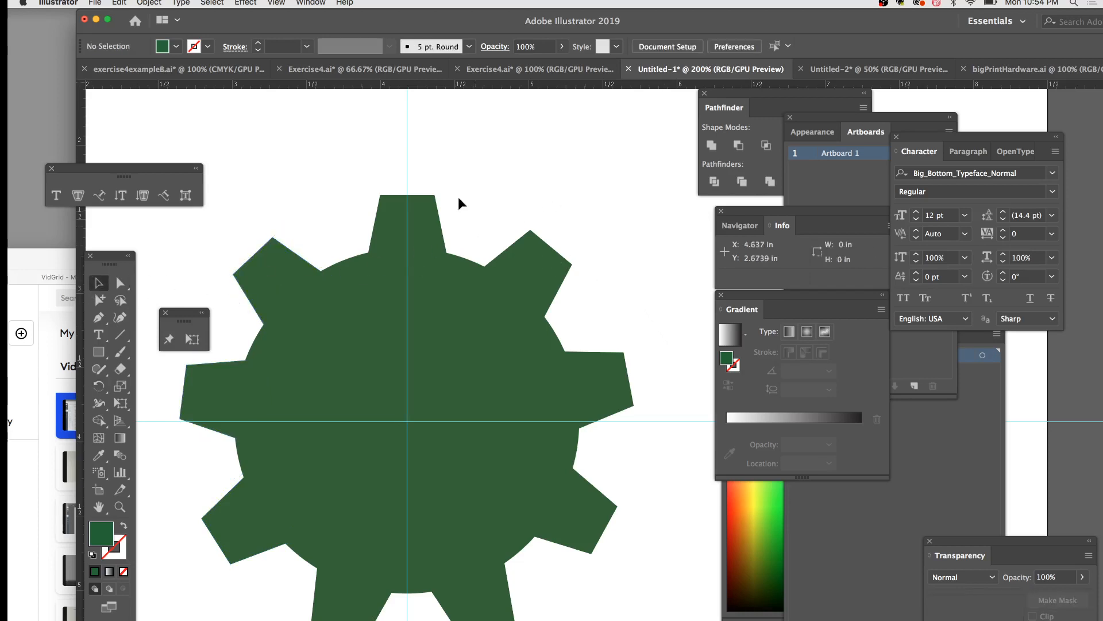
Turn off Smart Guides and hide the ruler guides crossing the gear
click(276, 3)
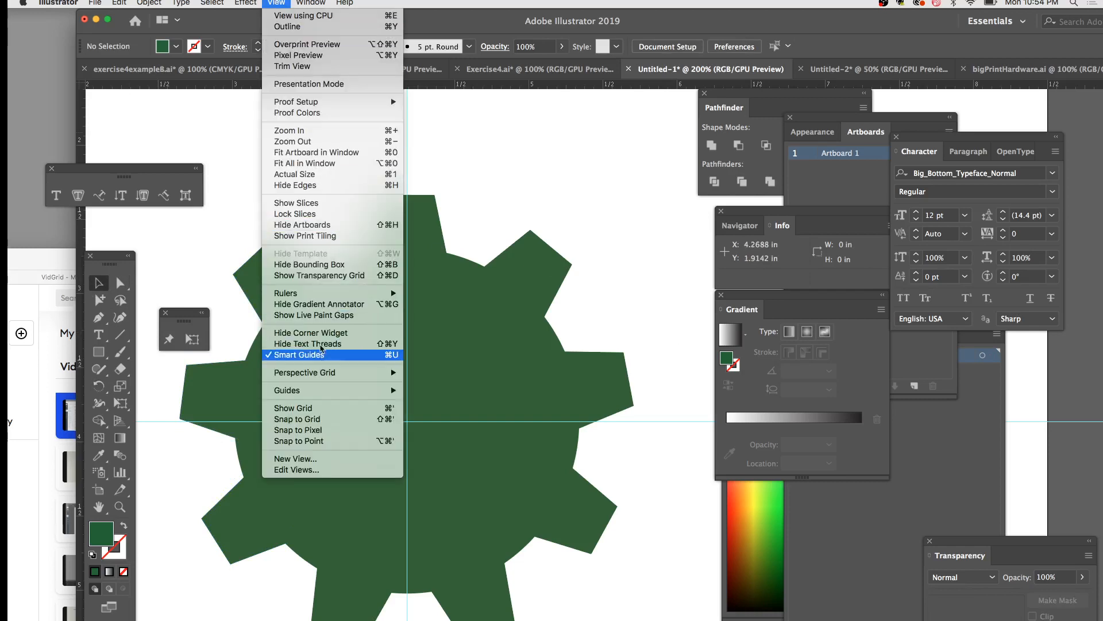
click(320, 353)
click(279, 3)
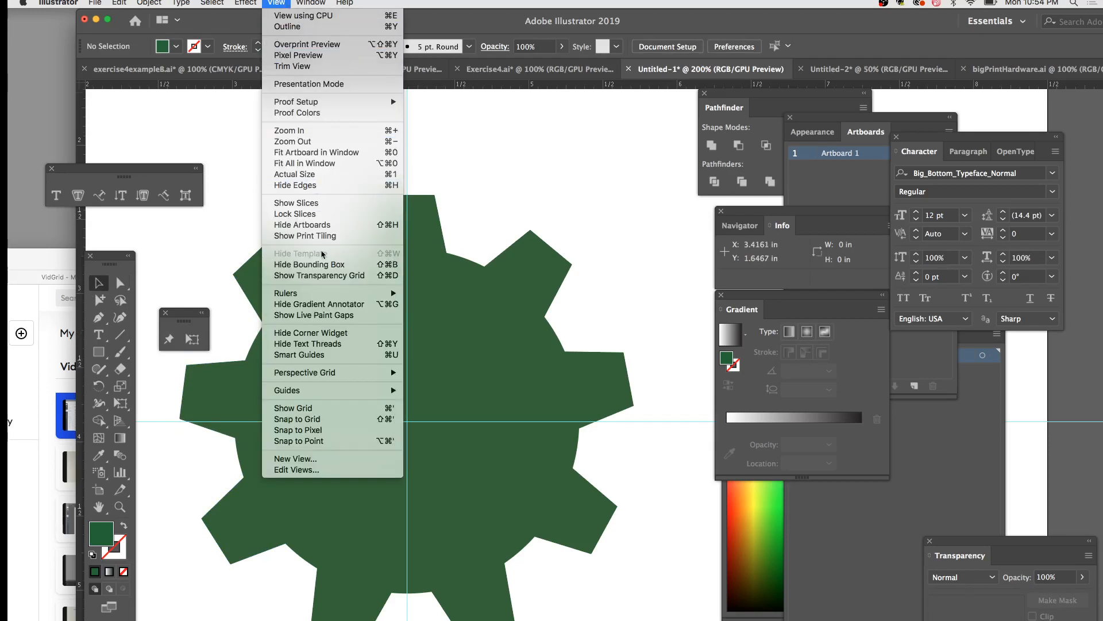
mouse_move(357, 396)
click(438, 391)
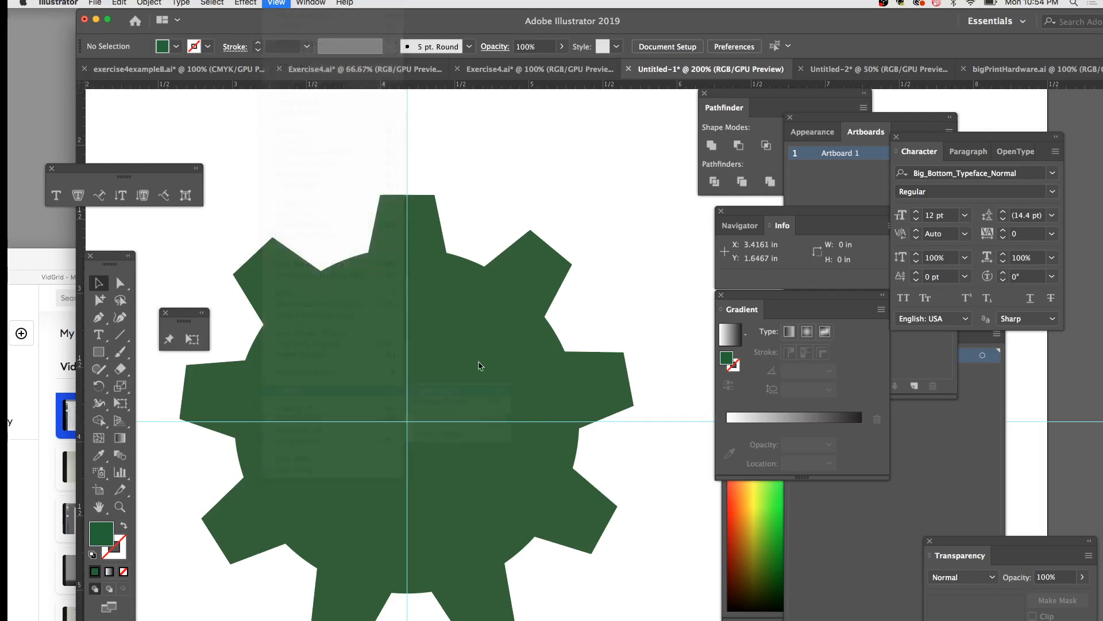
Select the circle with all its teeth, merge them into one gear shape with Pathfinder Unite, and deselect it
drag(244, 168, 598, 598)
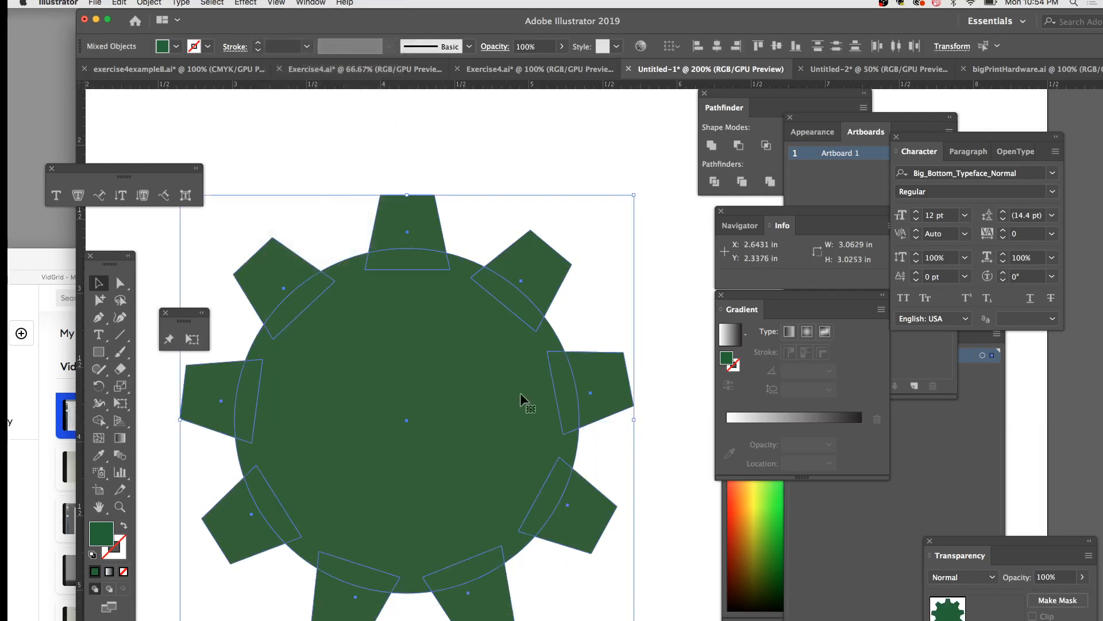
alt+super+click(525, 340)
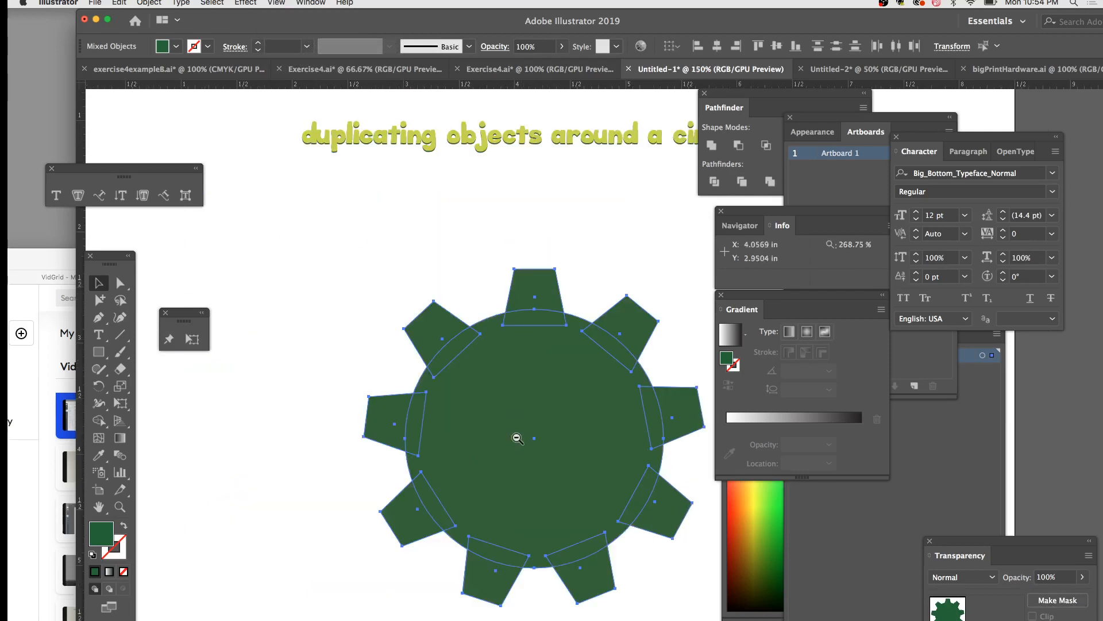
drag(526, 443, 380, 379)
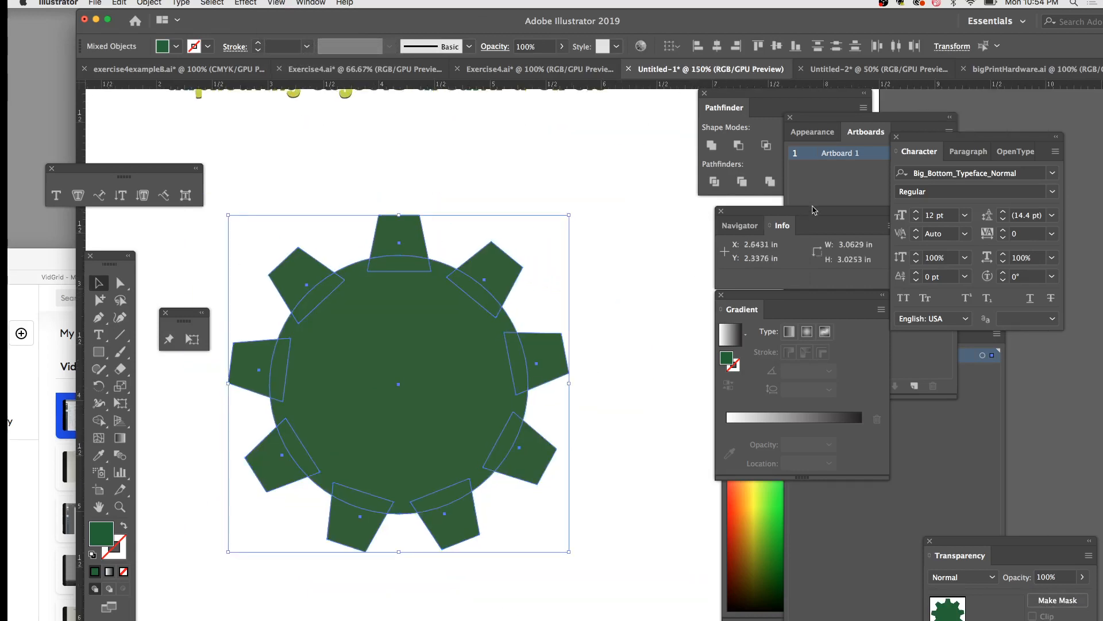
click(711, 146)
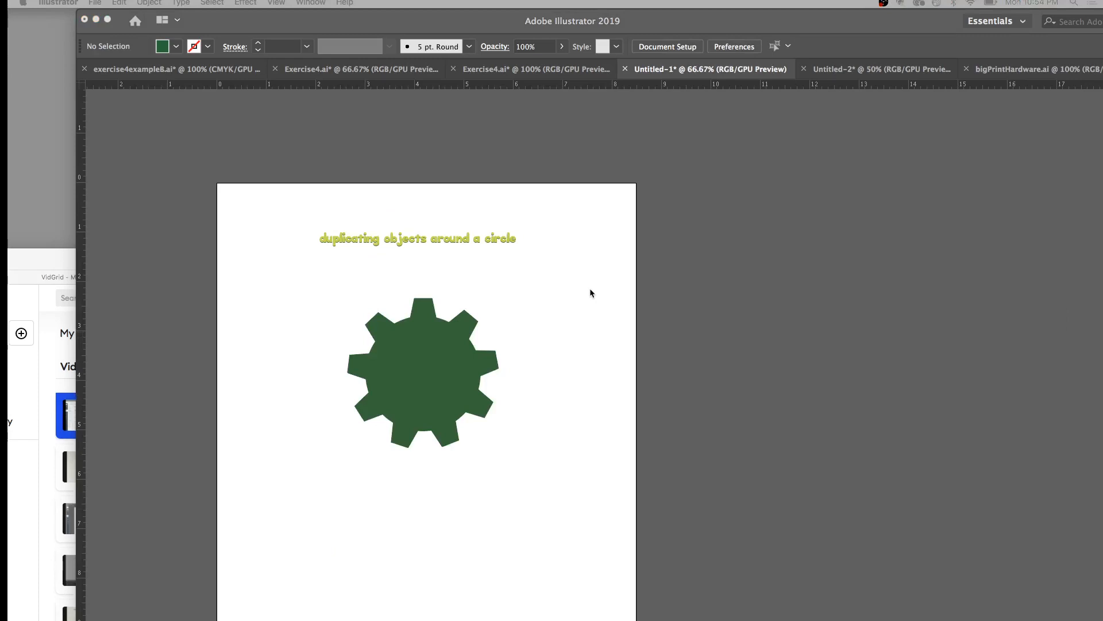
click(590, 290)
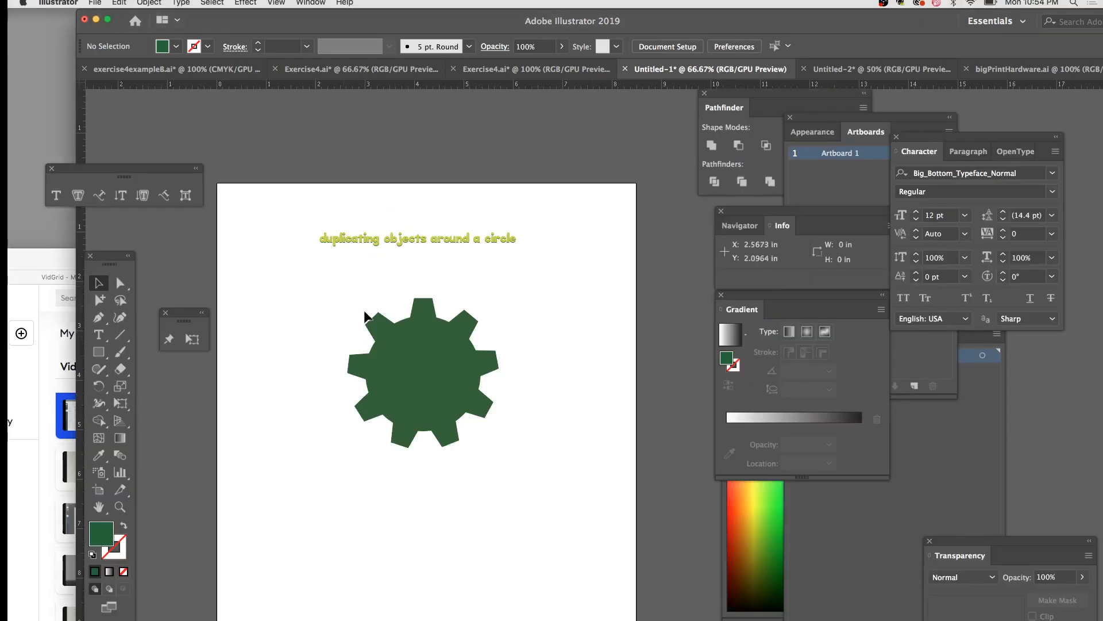
Show the ruler guides that cross at the gear's centre again
alt+super+click(421, 379)
super+click(618, 383)
super+click(634, 384)
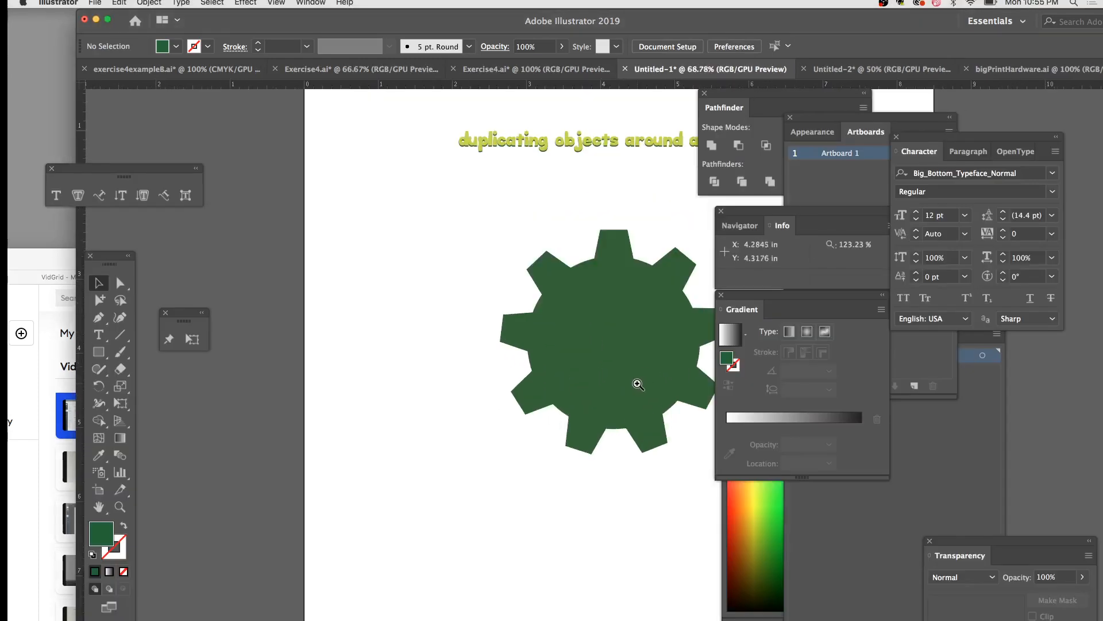
drag(634, 355, 489, 416)
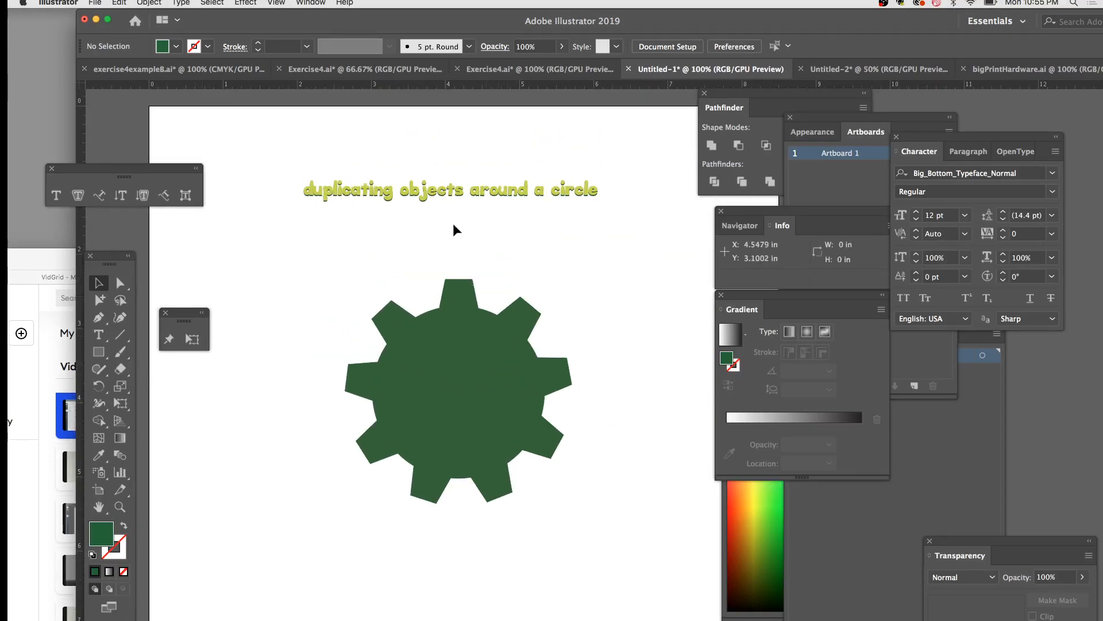
click(277, 3)
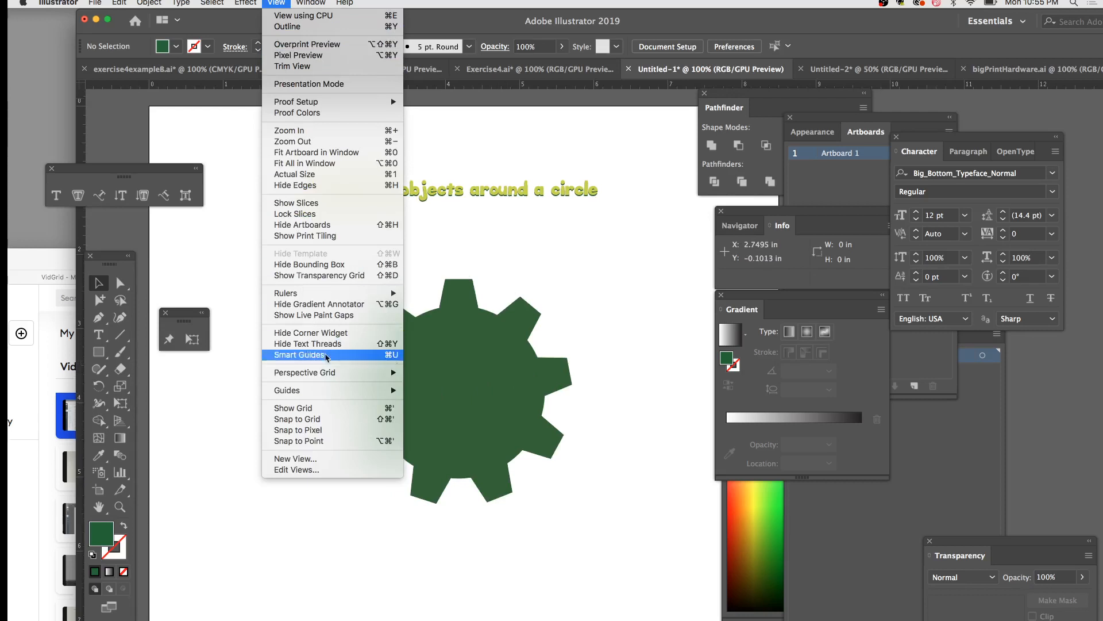
mouse_move(339, 390)
click(440, 390)
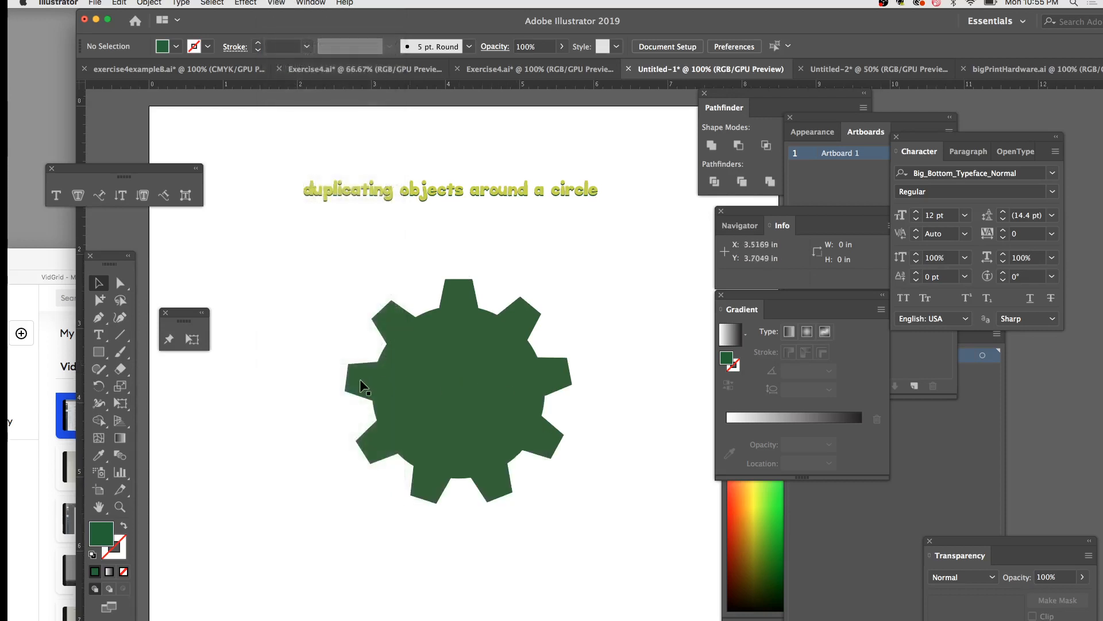
click(271, 3)
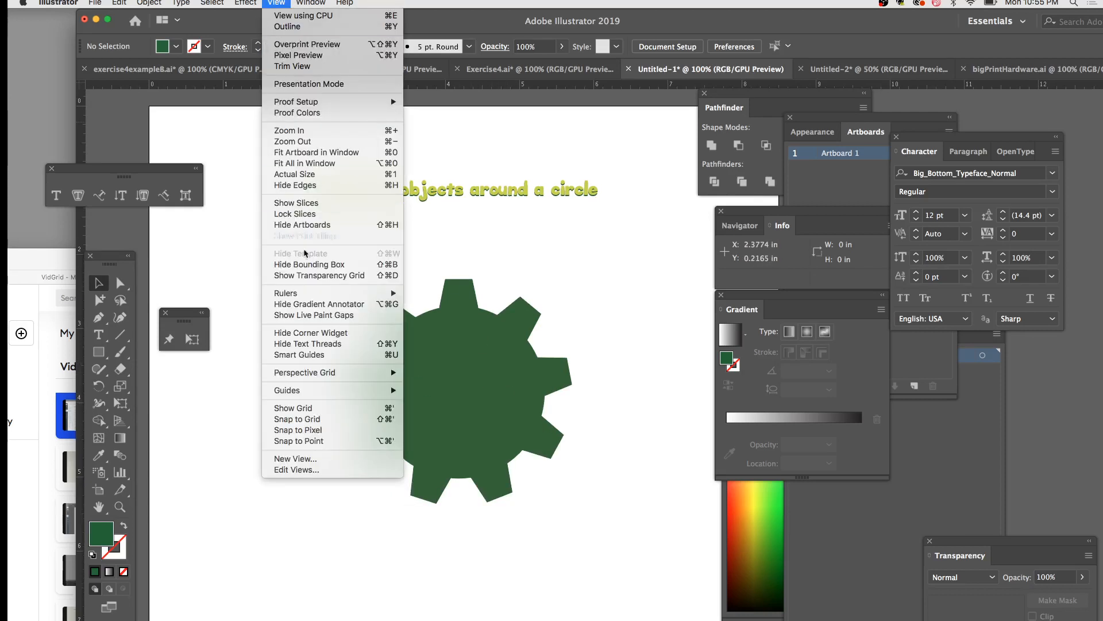
mouse_move(374, 390)
click(450, 391)
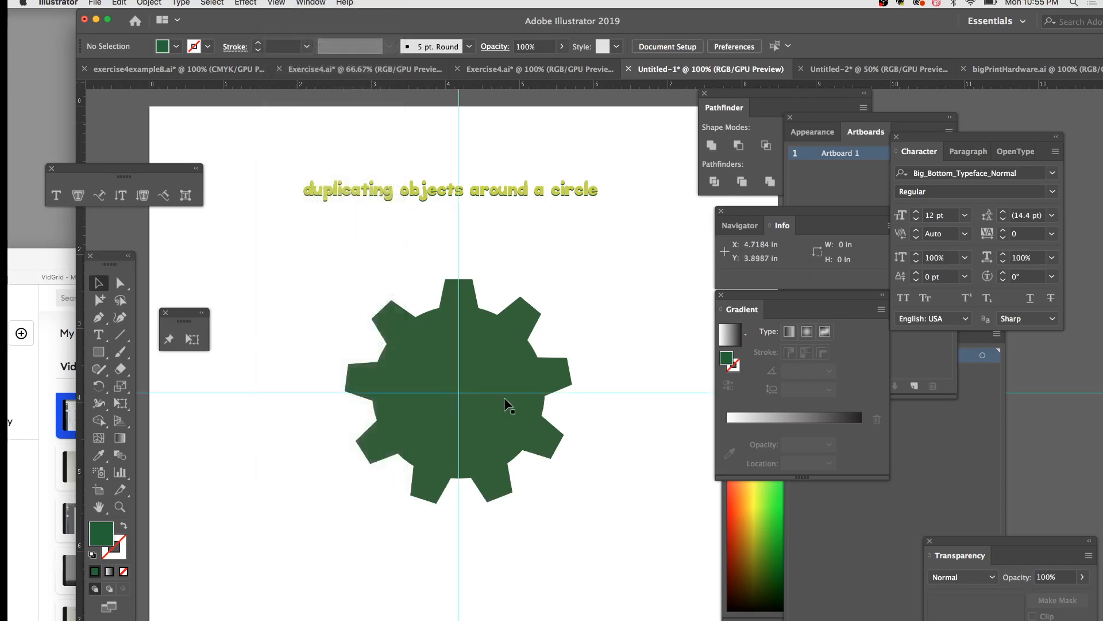
Draw a circle about 0.84 in in diameter outward from the guide intersection at the gear's centre
click(102, 356)
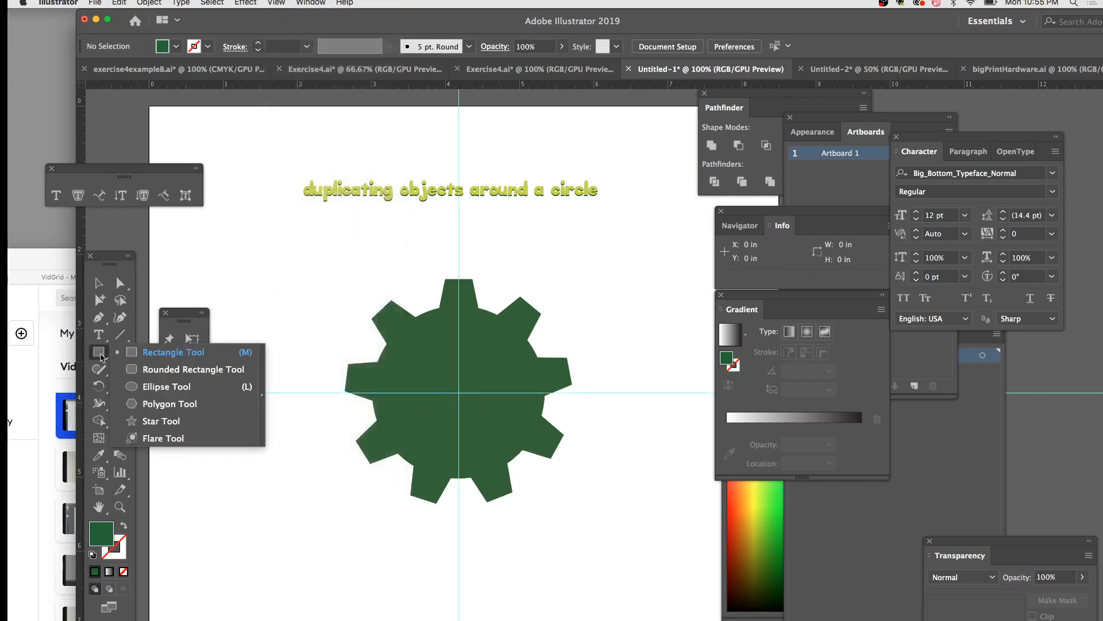
click(147, 391)
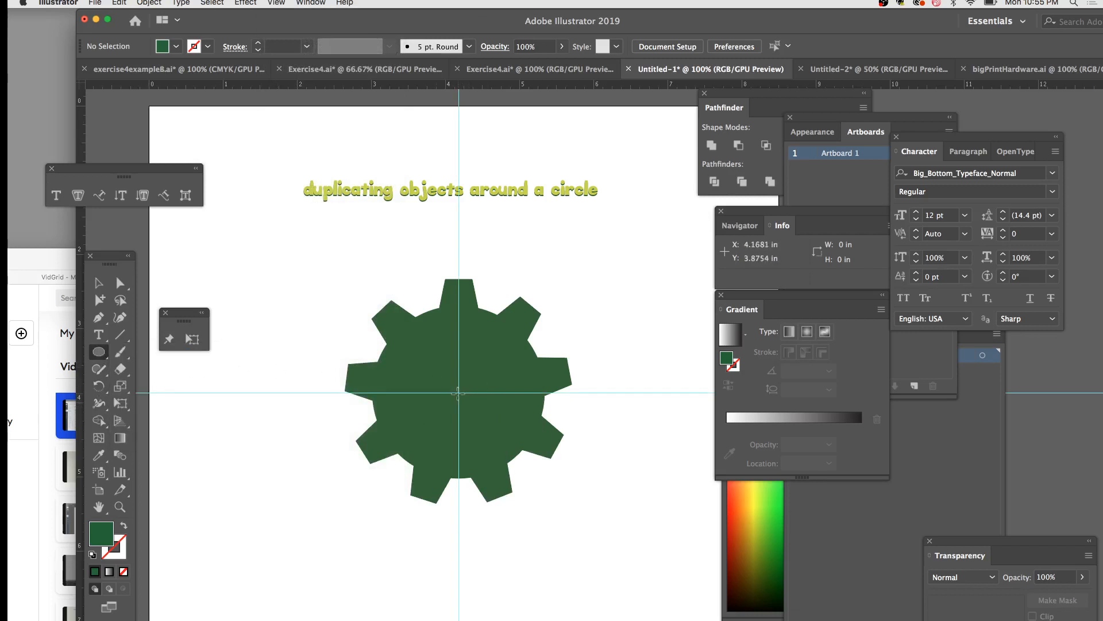
drag(459, 393, 489, 377)
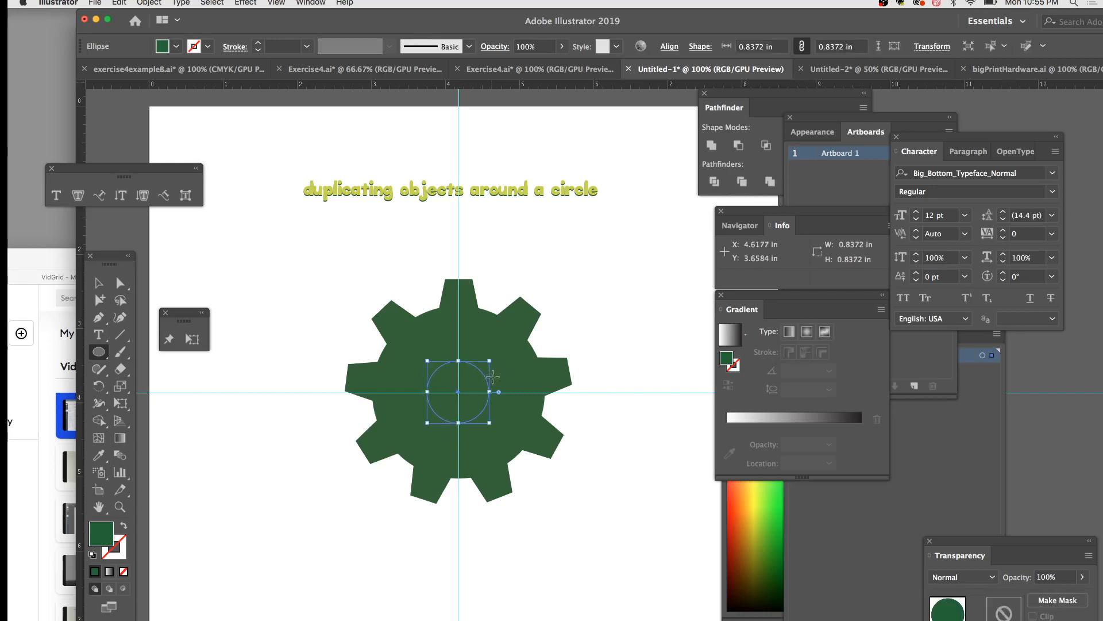
Return to the Selection tool and hide the ruler guides around the new centre circle
click(98, 285)
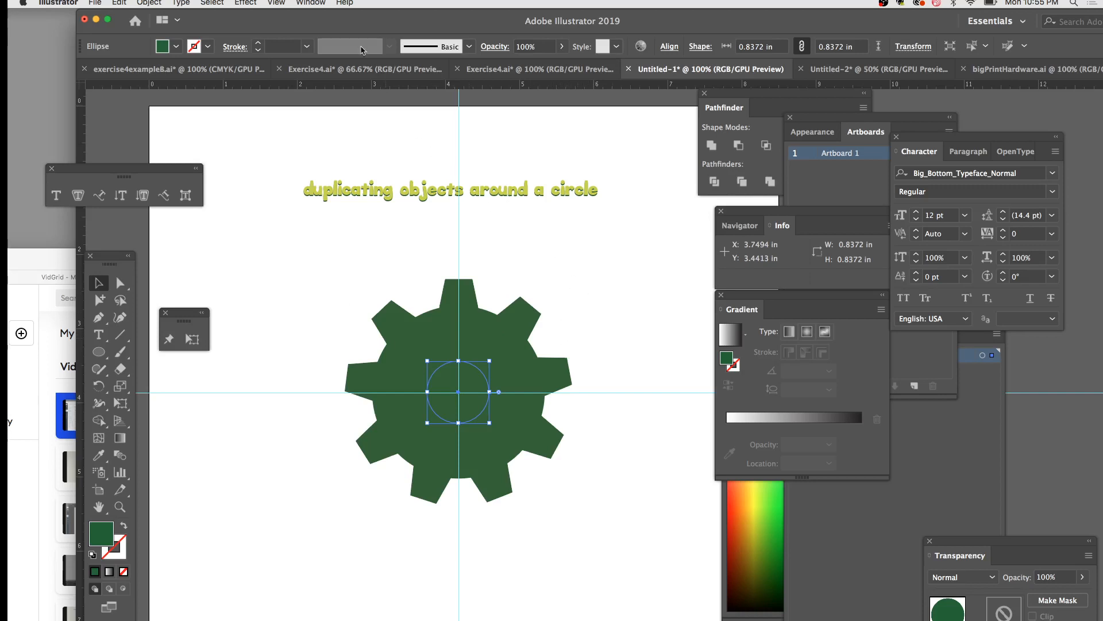
click(281, 3)
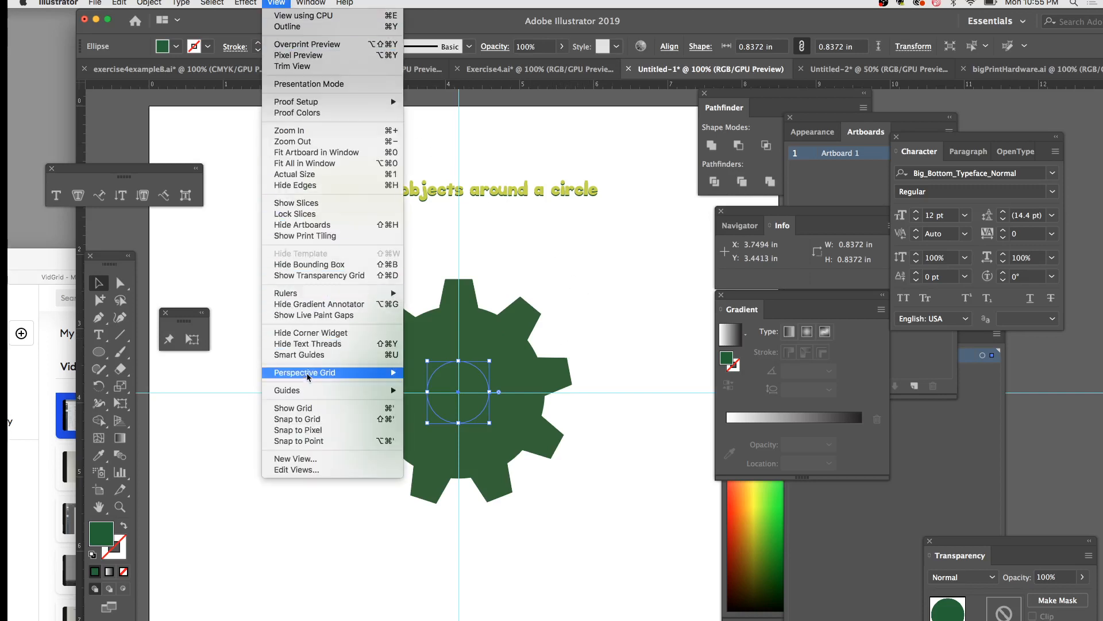
mouse_move(327, 394)
click(454, 385)
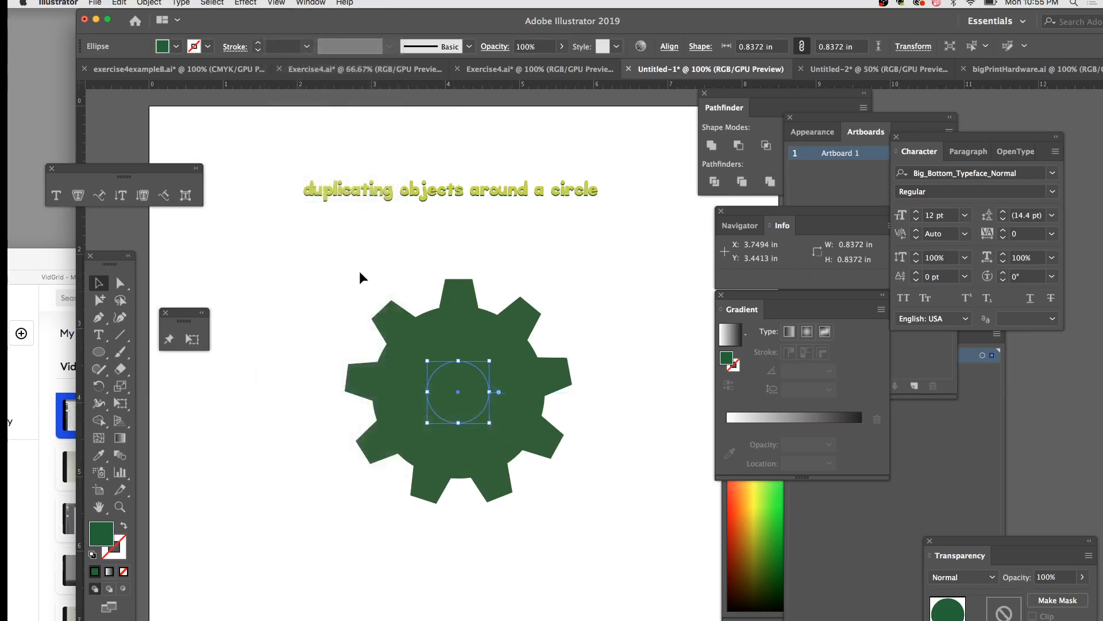
Select the gear and its centre circle, cut the circle out with Pathfinder Minus Front, and deselect the result
drag(357, 268, 496, 421)
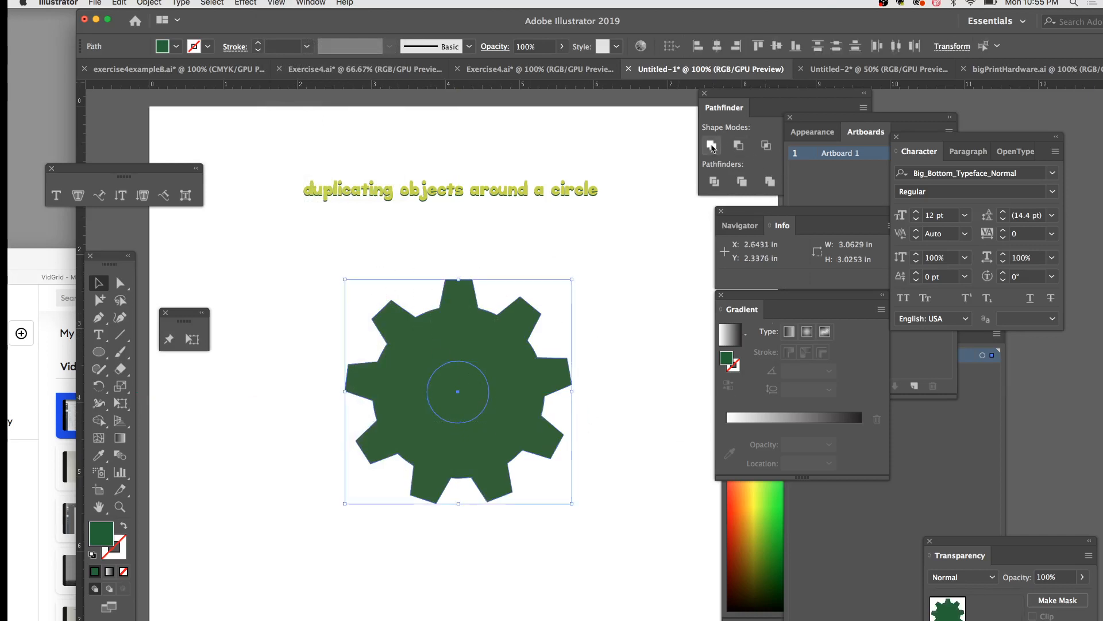
click(738, 145)
click(613, 315)
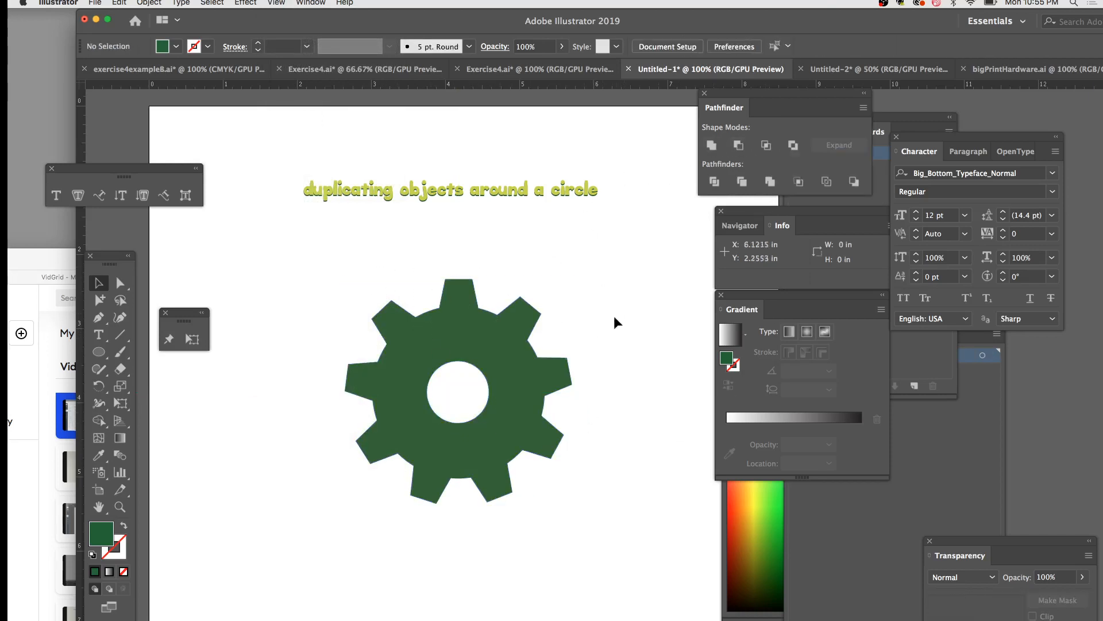